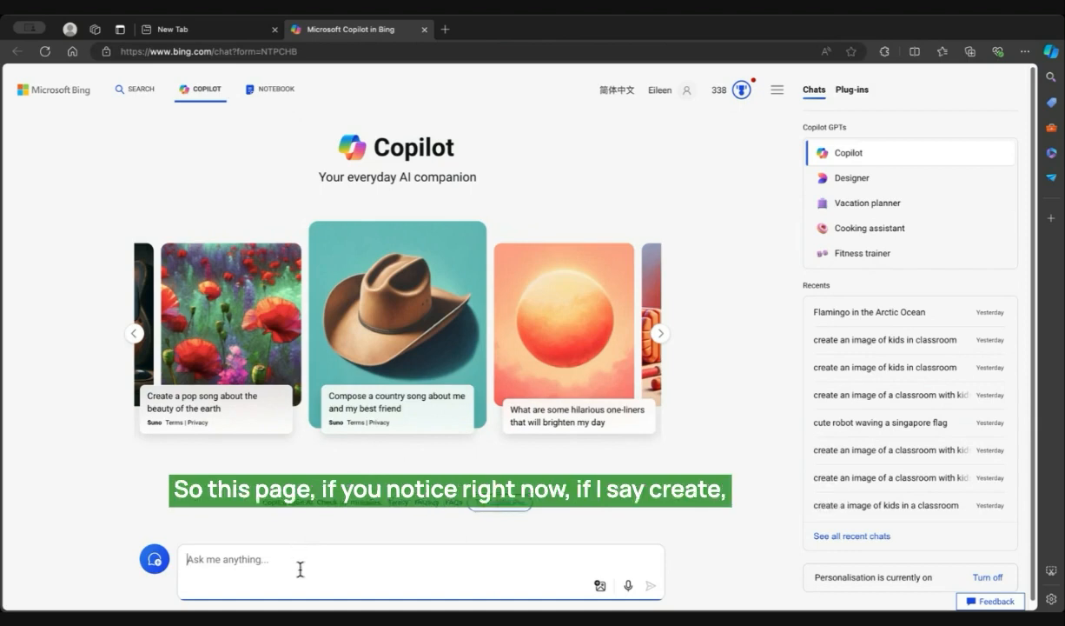
Step: Ask Copilot to "creat an image of a class room of kids" and select the sent prompt's text for reuse
{"action": "type", "text": "creat an uma"}
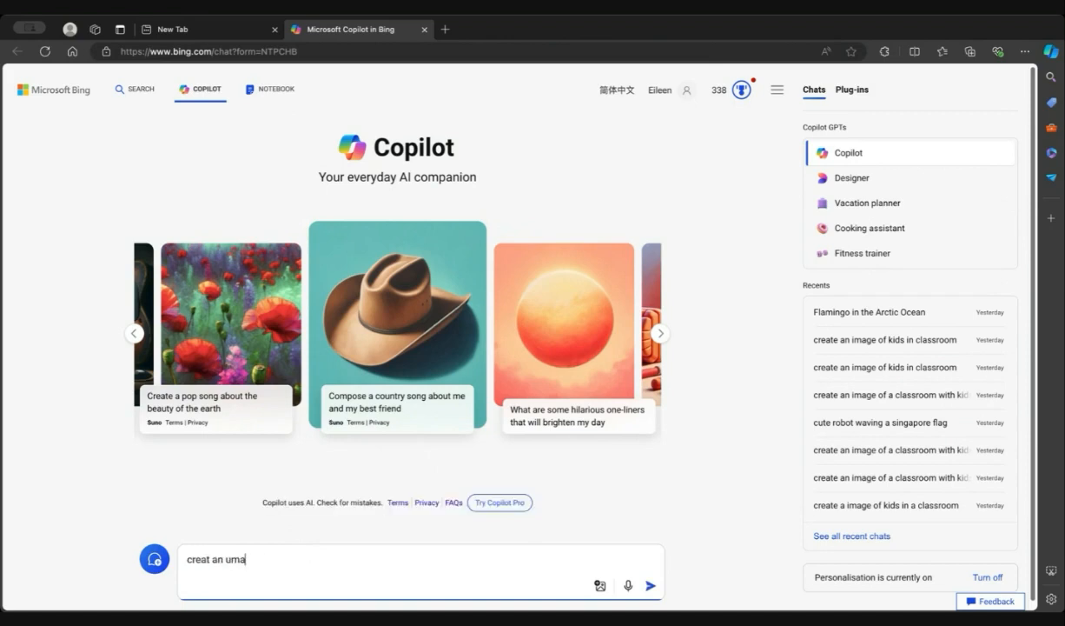
{"action": "key", "text": "BackSpace"}
{"action": "key", "text": "BackSpace"}
{"action": "key", "text": "BackSpace"}
{"action": "type", "text": "image of a class room of kids"}
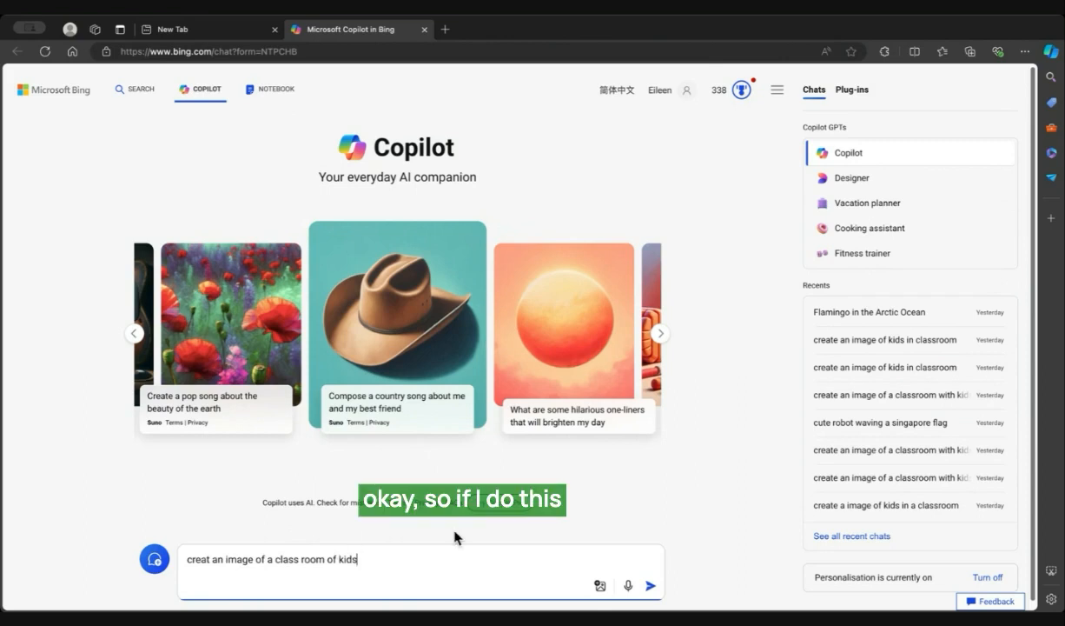
{"action": "key", "text": "Return"}
{"action": "left_click_drag", "start_coordinate": [161, 175], "coordinate": [338, 178]}
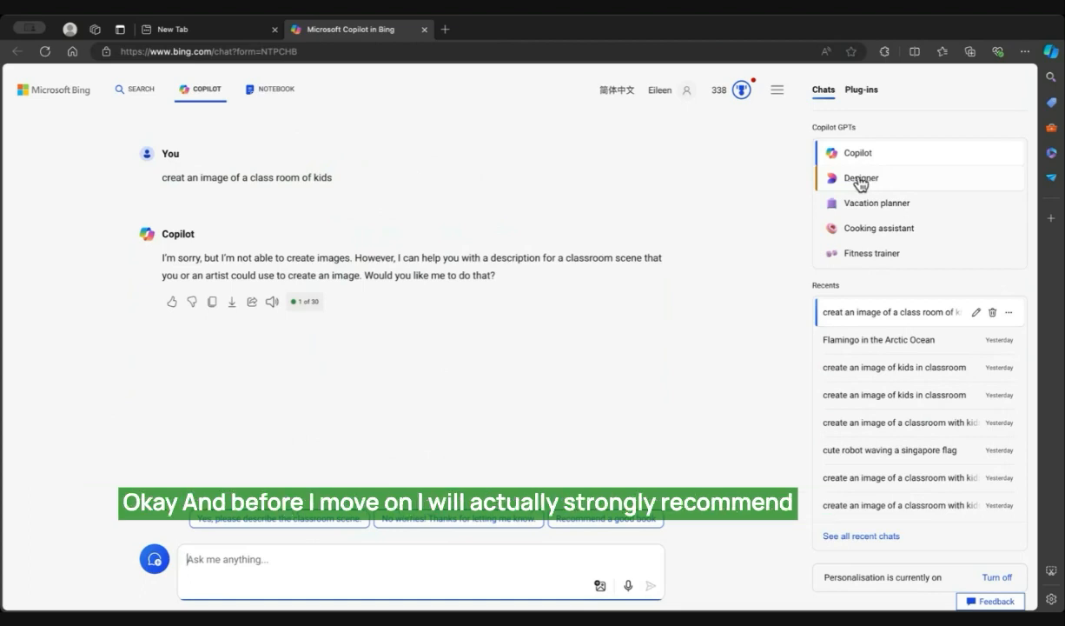
Step: View the signed-in account's details and close them again
{"action": "left_click", "coordinate": [677, 92]}
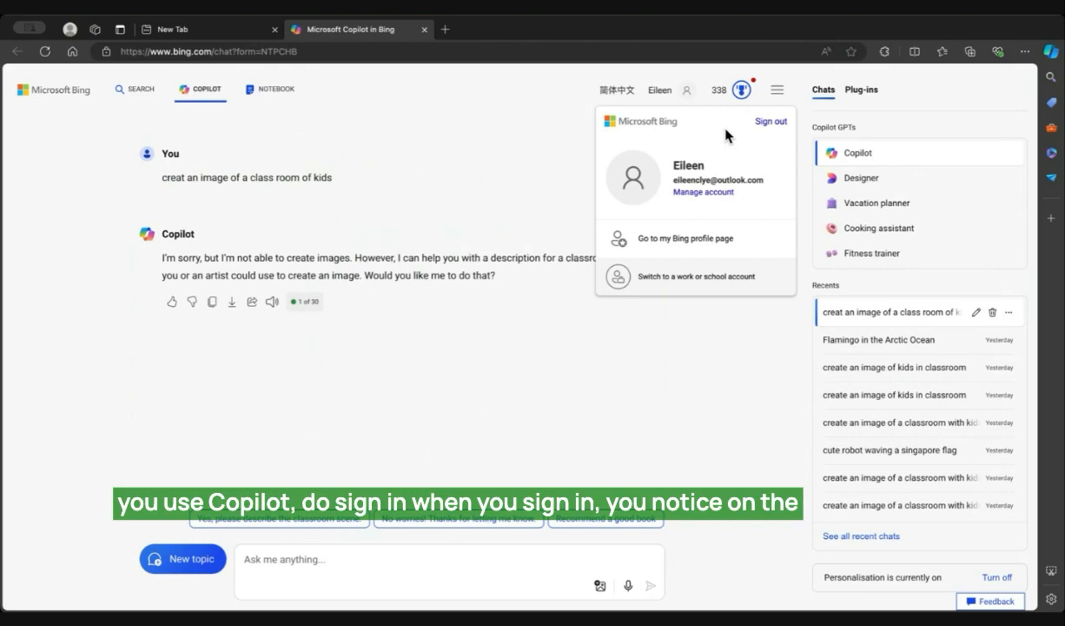
{"action": "left_click", "coordinate": [752, 396]}
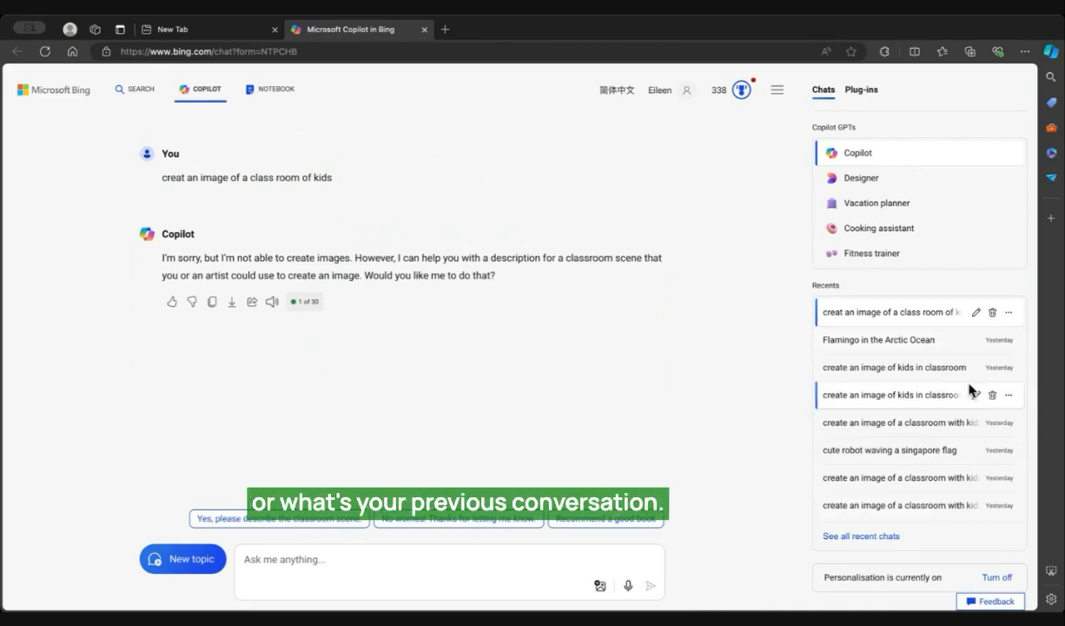
Step: Switch to the Designer GPT and submit the prompt "create an image of a class room of kids"
{"action": "left_click", "coordinate": [870, 179]}
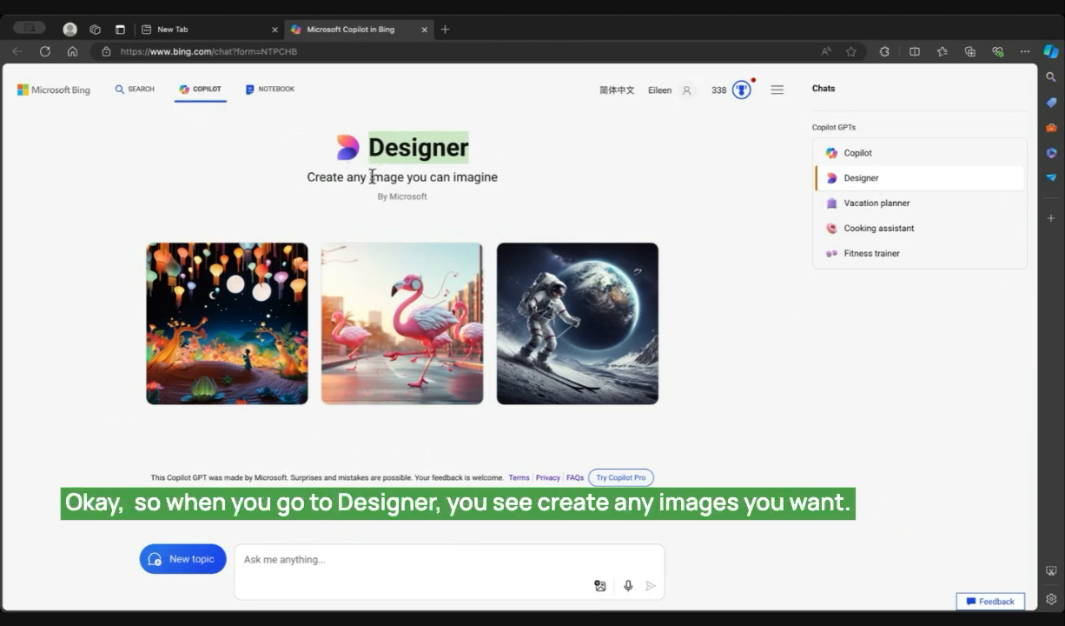
{"action": "left_click", "coordinate": [302, 562]}
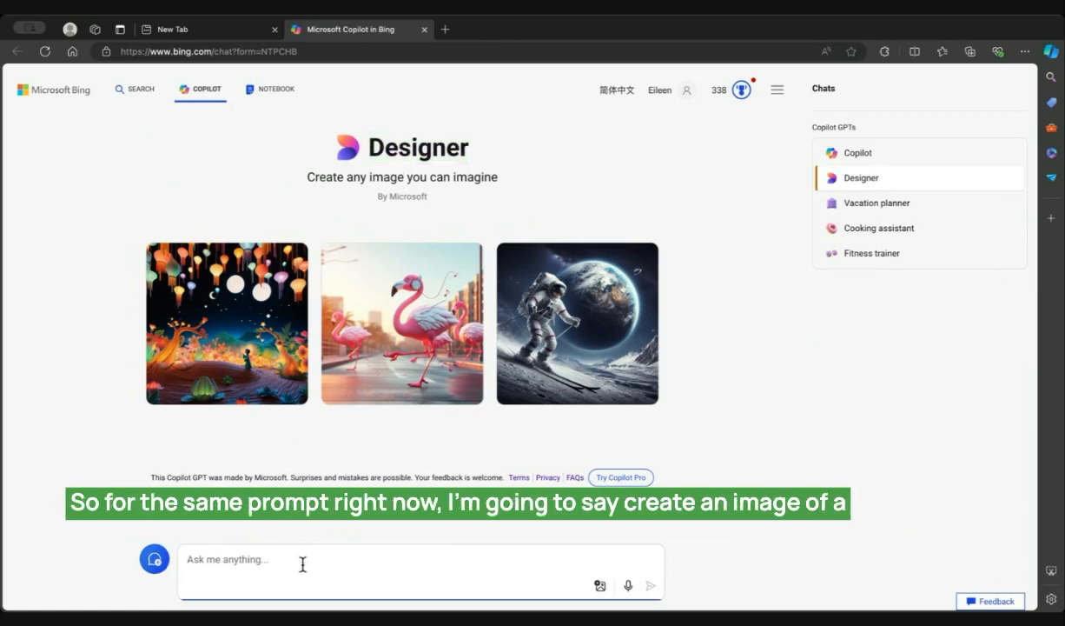
{"action": "type", "text": "creat an image of a class room of kids"}
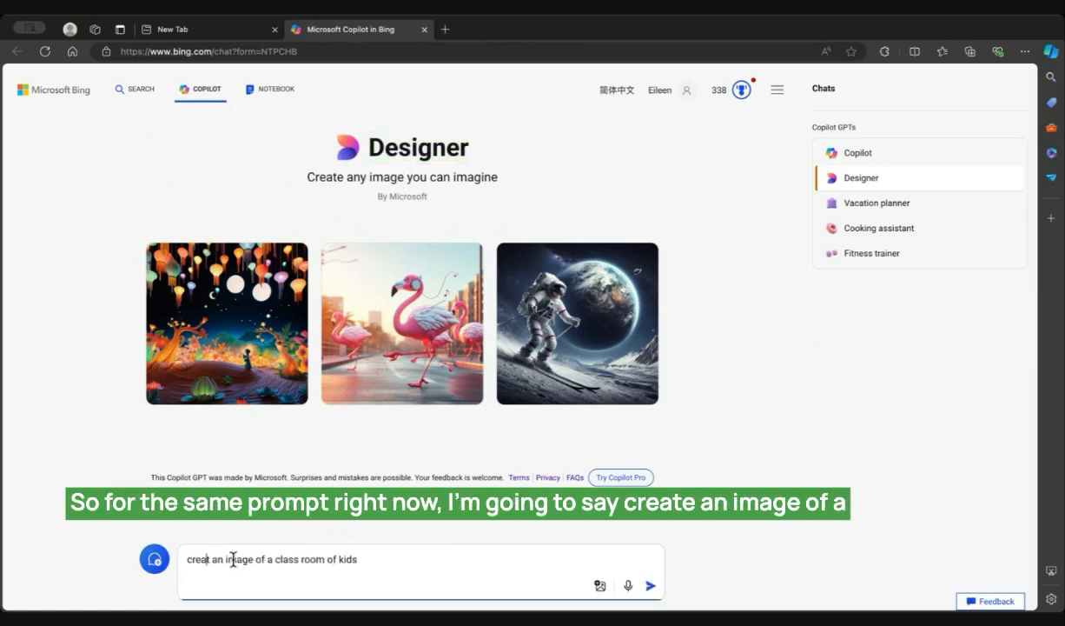
{"action": "type", "text": "e"}
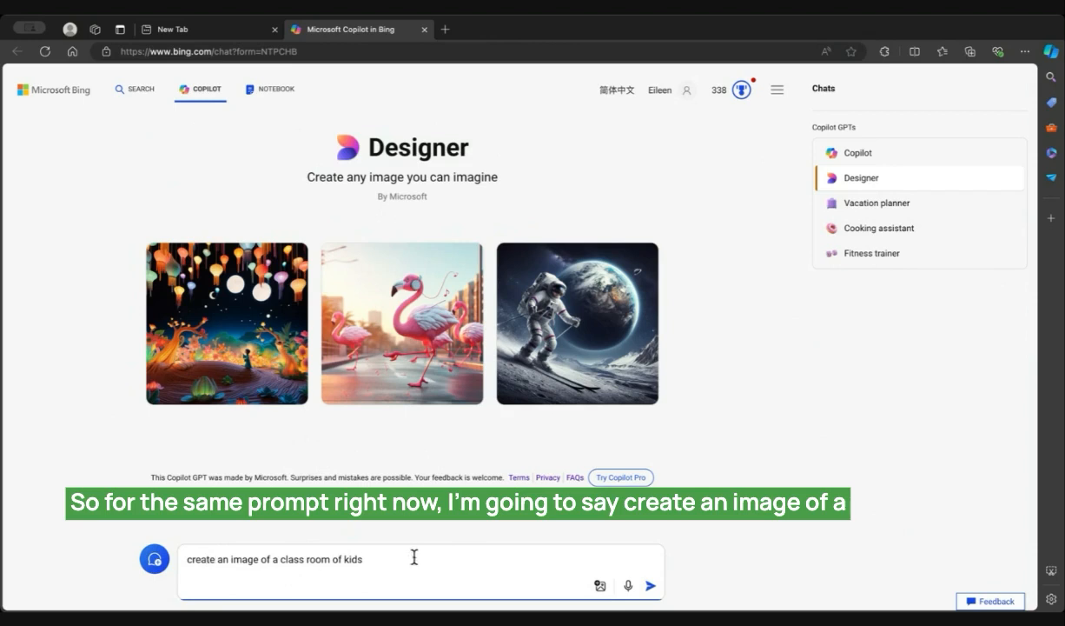
{"action": "key", "text": "Return"}
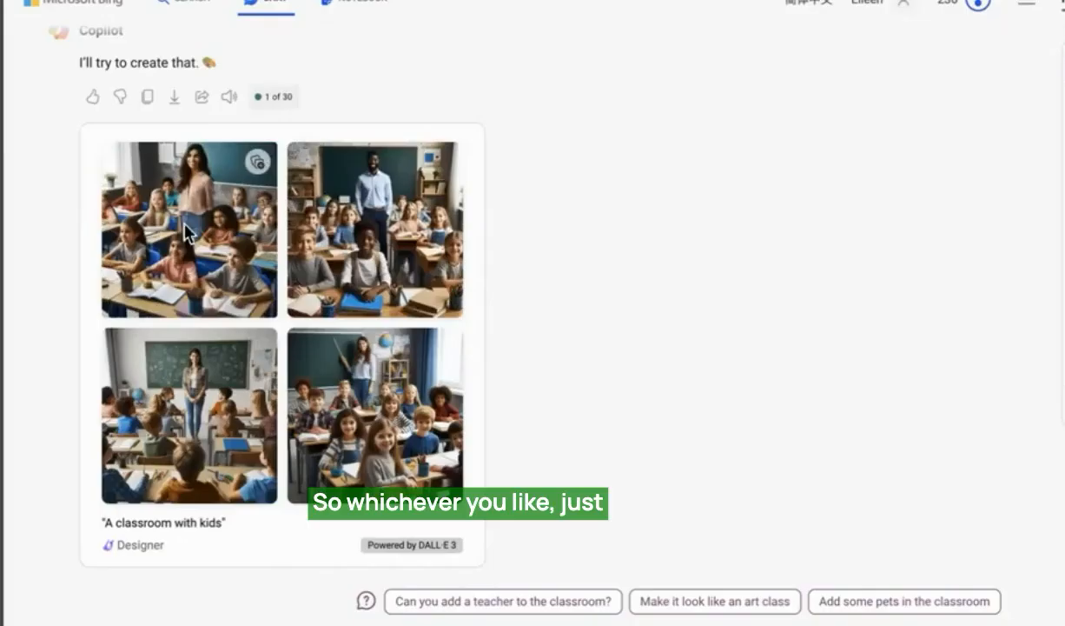
Step: Open the generated classroom image with the teacher in a striped blouse for customising in Microsoft Designer
{"action": "left_click", "coordinate": [197, 221]}
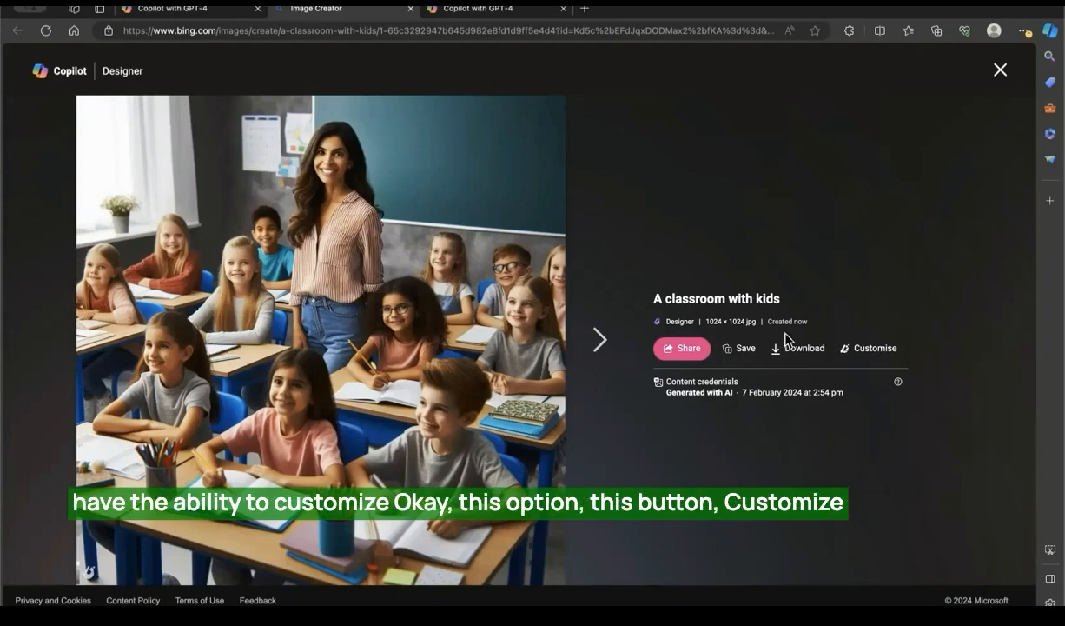
{"action": "left_click", "coordinate": [861, 352]}
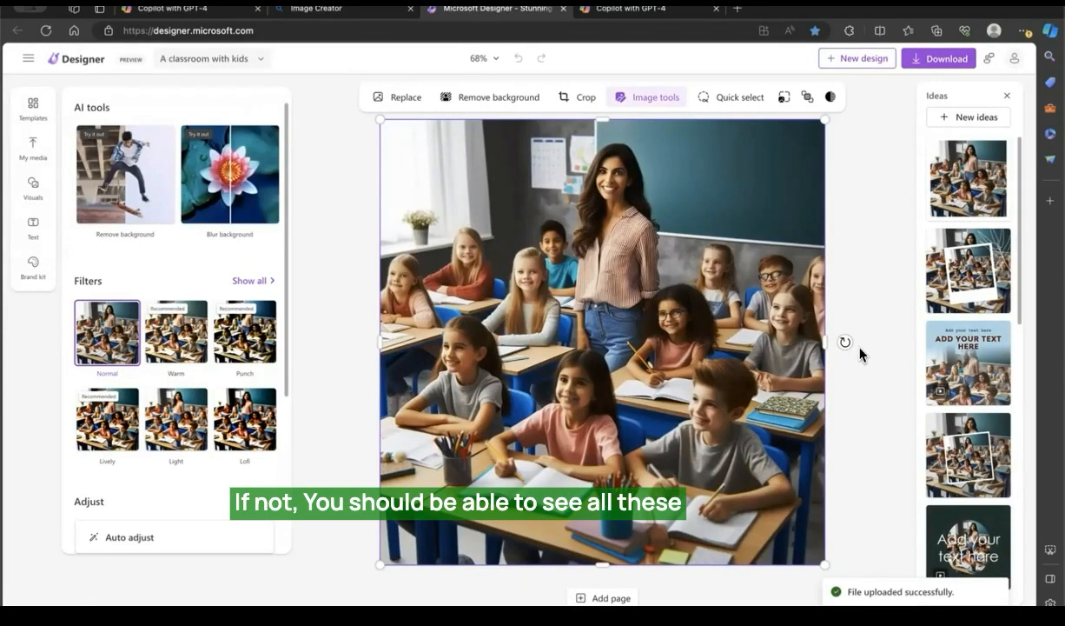
{"action": "left_click", "coordinate": [309, 10]}
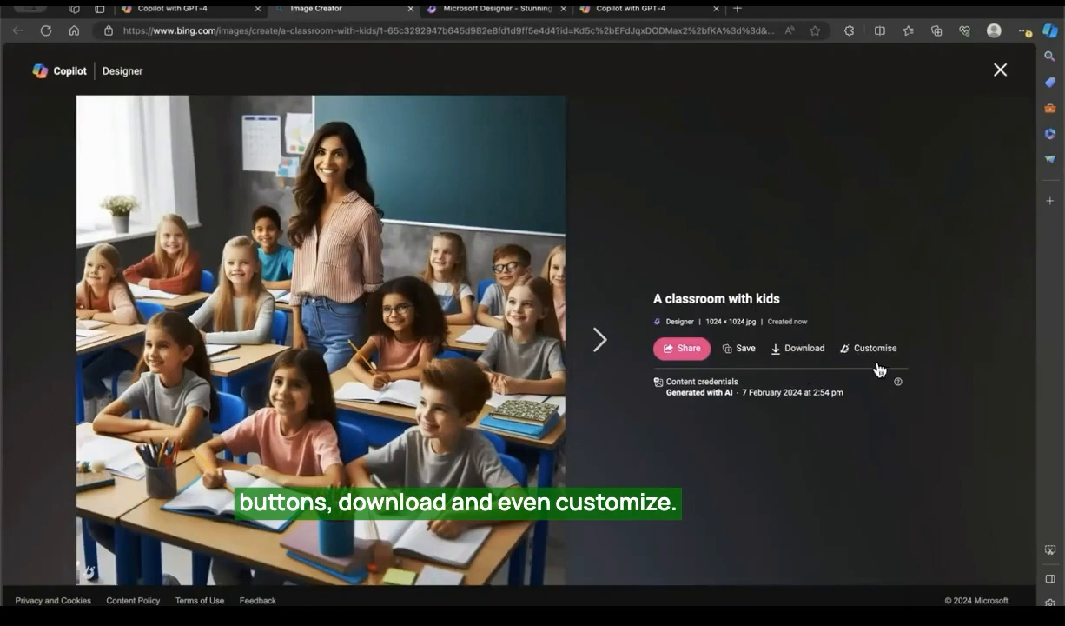
{"action": "left_click", "coordinate": [478, 17]}
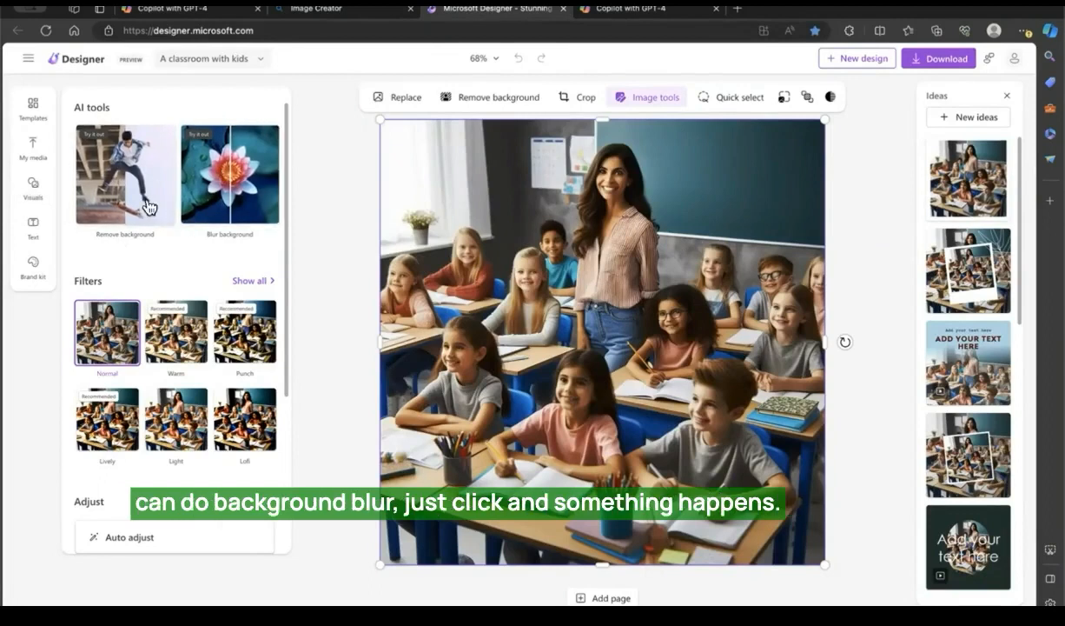
Step: Blur the classroom image's background, and apply the suggested layout with the tilted Polaroid frame and white leaf outline
{"action": "left_click", "coordinate": [247, 194]}
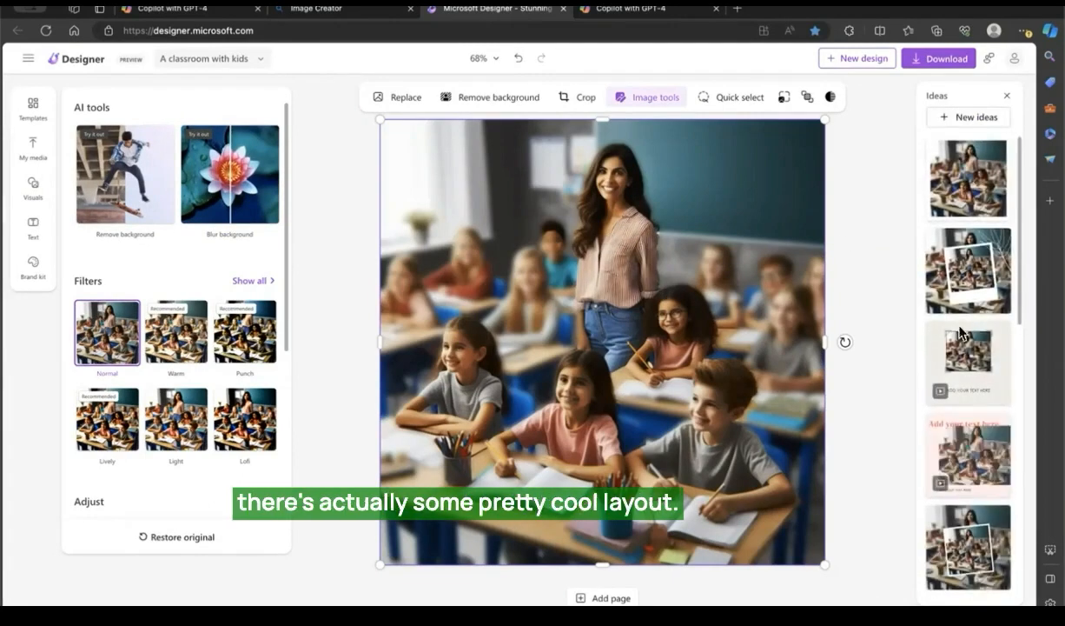
{"action": "scroll", "coordinate": [972, 376], "scroll_direction": "down", "scroll_amount": 1}
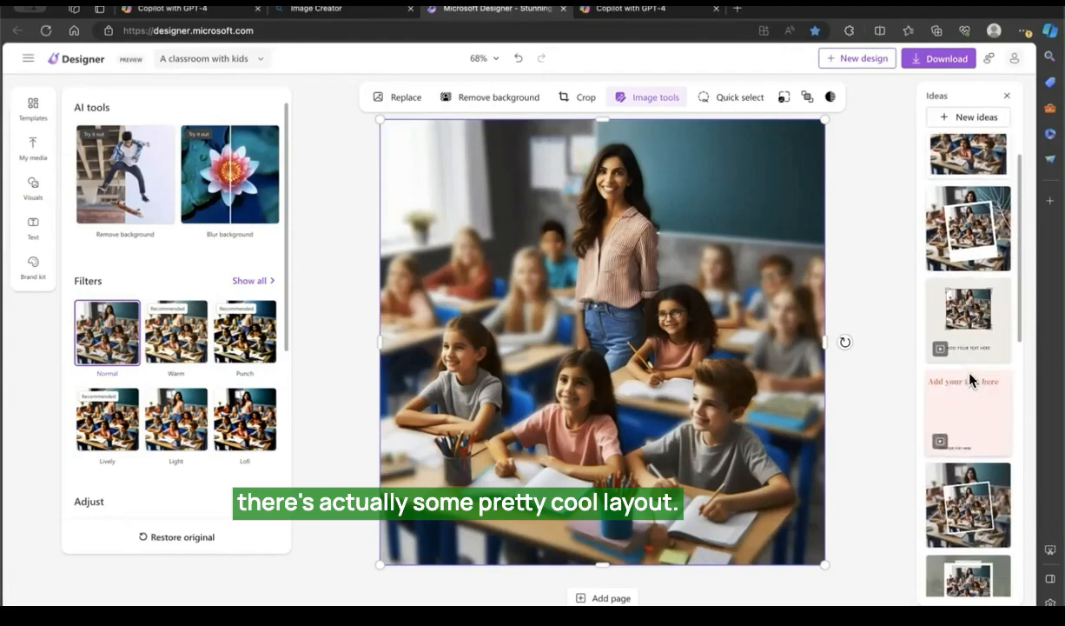
{"action": "scroll", "coordinate": [971, 374], "scroll_direction": "down", "scroll_amount": 2}
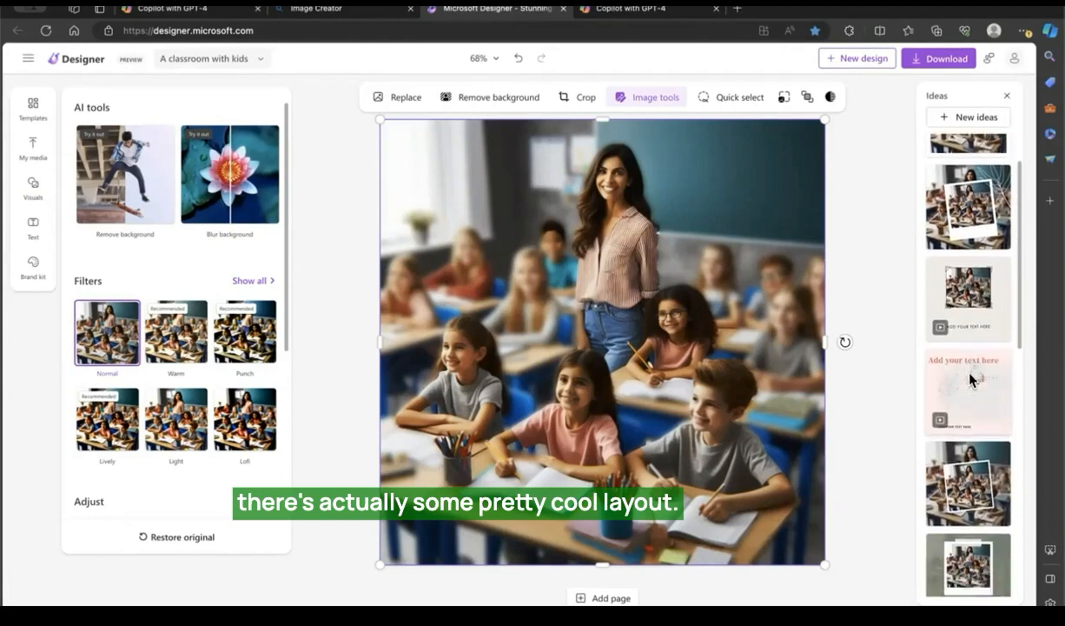
{"action": "left_click", "coordinate": [955, 188]}
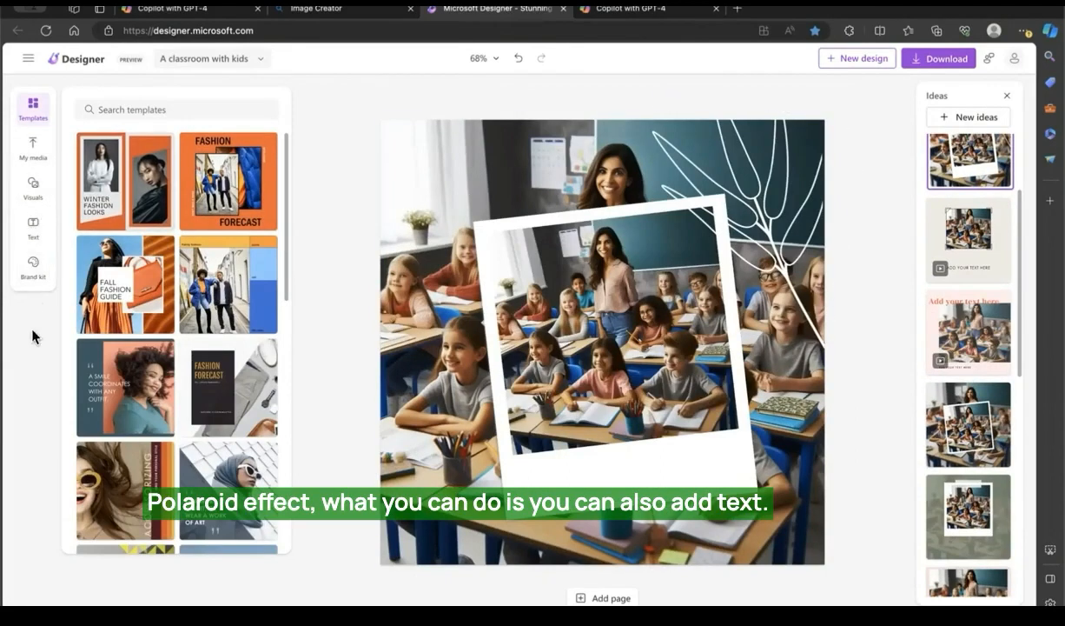
Step: Add the "Seasonal Sale" script text style to the Polaroid's lower border and reword it as "Day 1 in school"
{"action": "left_click", "coordinate": [45, 233]}
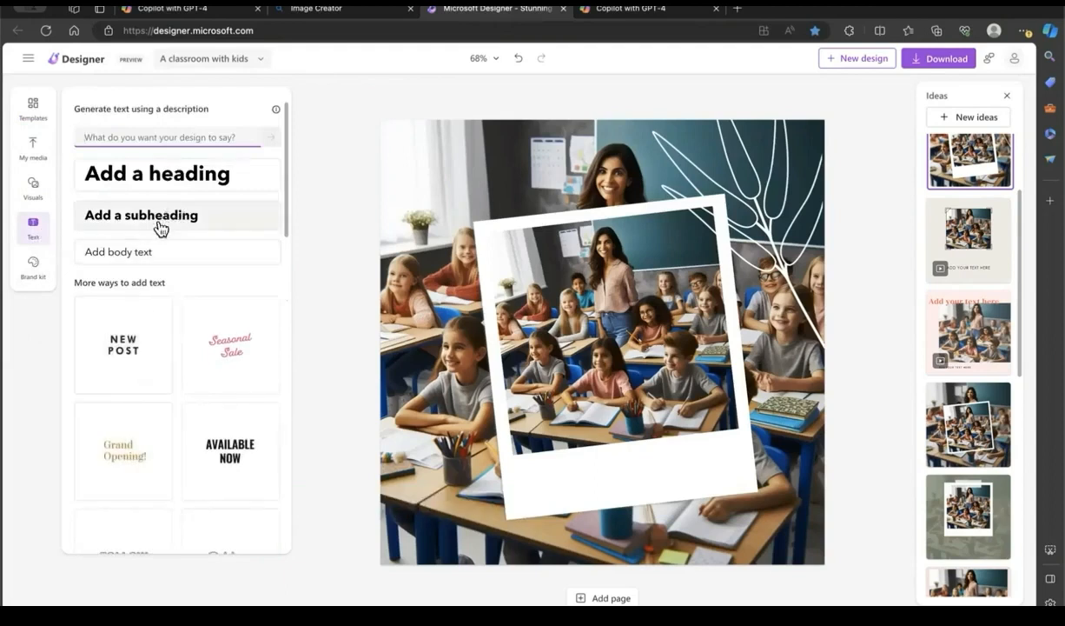
{"action": "scroll", "coordinate": [171, 361], "scroll_direction": "down", "scroll_amount": 1}
{"action": "left_click", "coordinate": [230, 320]}
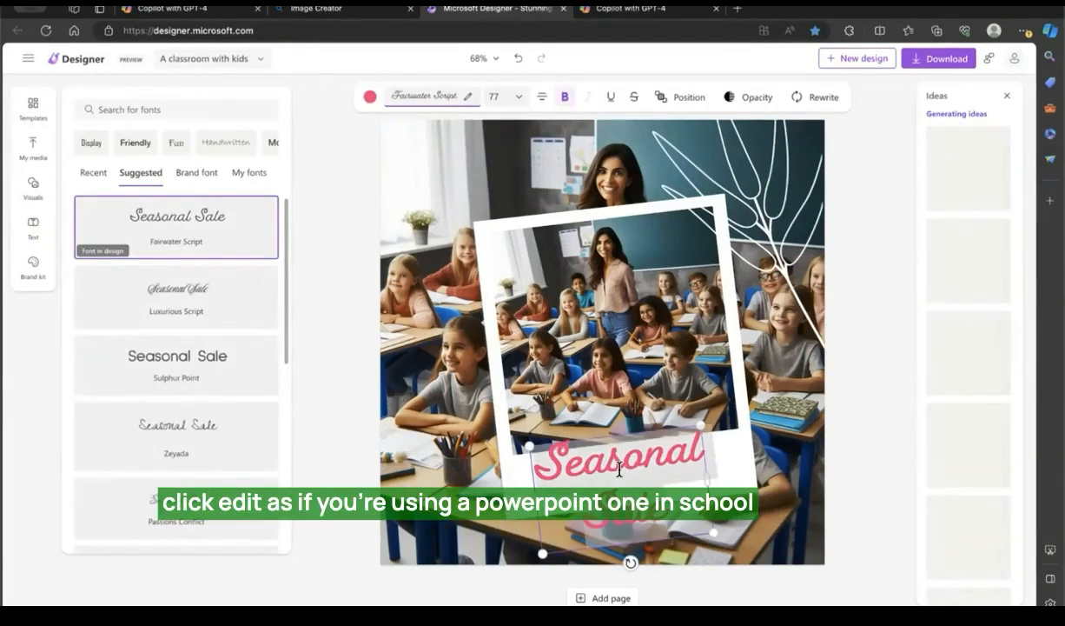
{"action": "type", "text": "Da"}
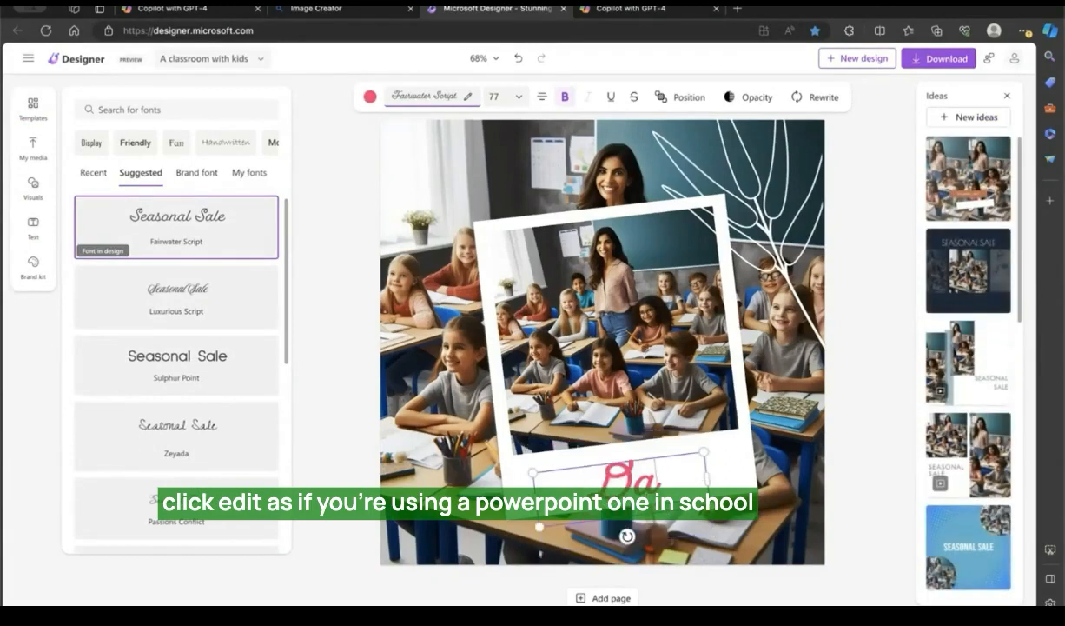
{"action": "type", "text": "y 1 in school"}
Step: Set the Polaroid caption's font size to 40 and its colour to the suggested pinkish purple
{"action": "left_click", "coordinate": [519, 97]}
{"action": "left_click_drag", "start_coordinate": [475, 132], "coordinate": [455, 131]}
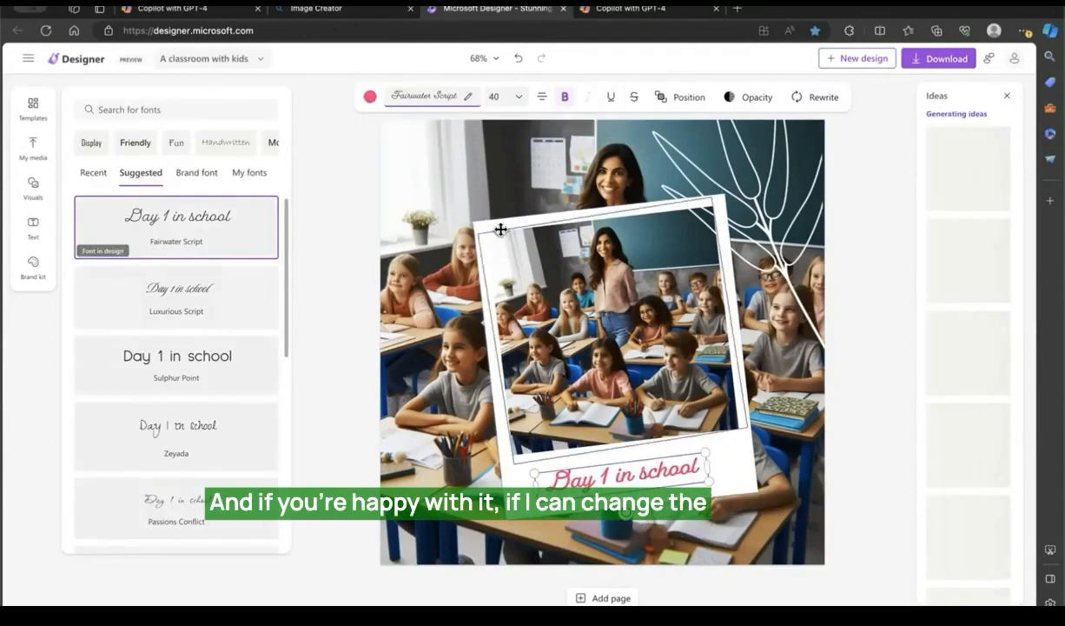
{"action": "left_click", "coordinate": [369, 97]}
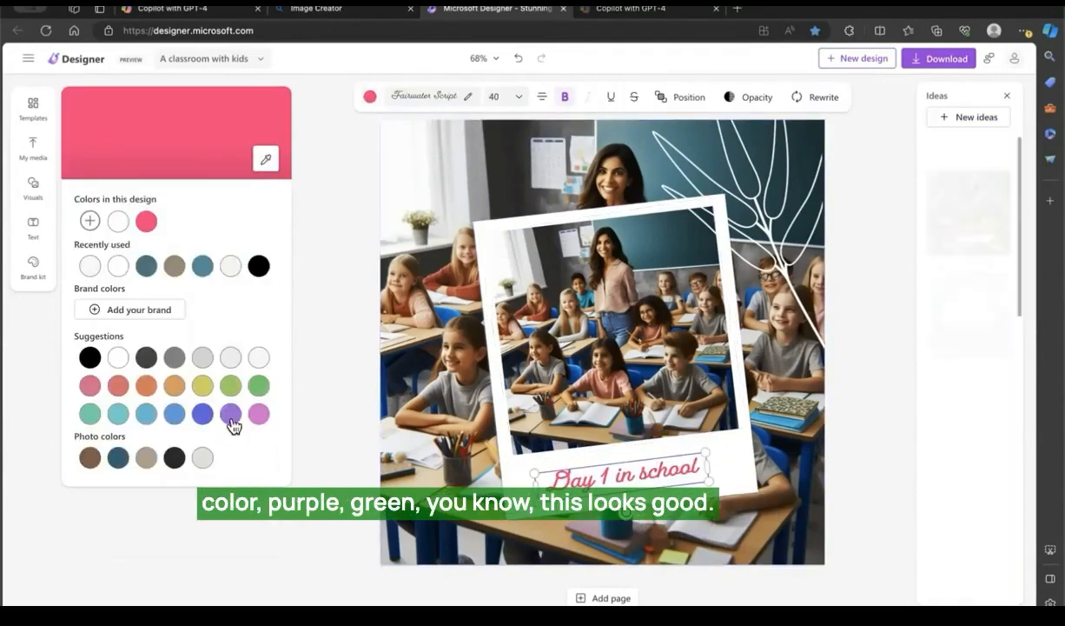
{"action": "left_click", "coordinate": [231, 413]}
{"action": "left_click", "coordinate": [257, 388]}
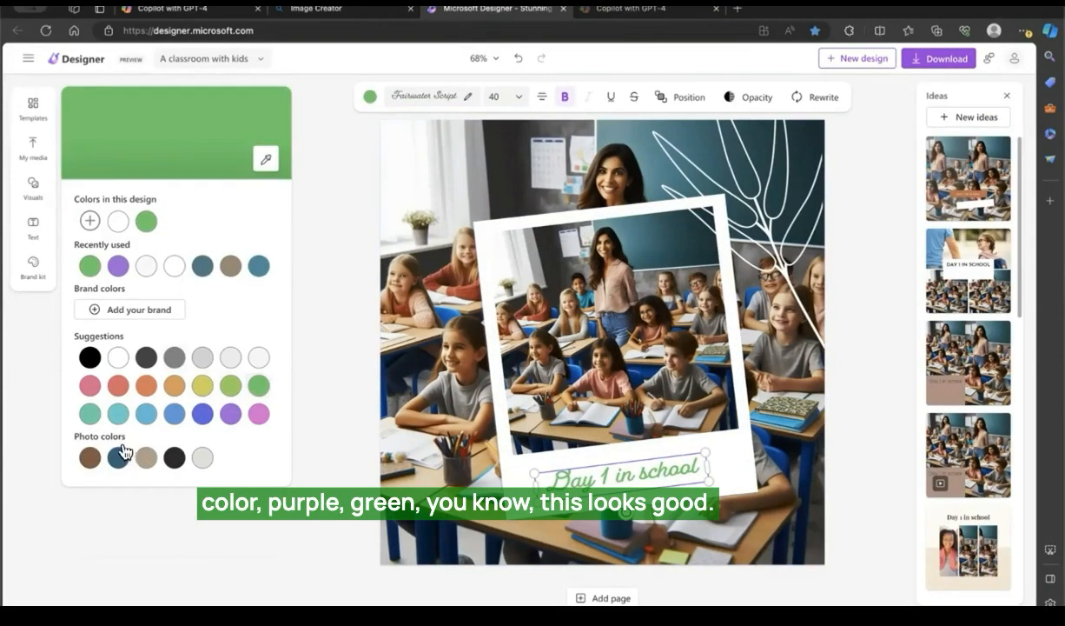
{"action": "left_click", "coordinate": [258, 414]}
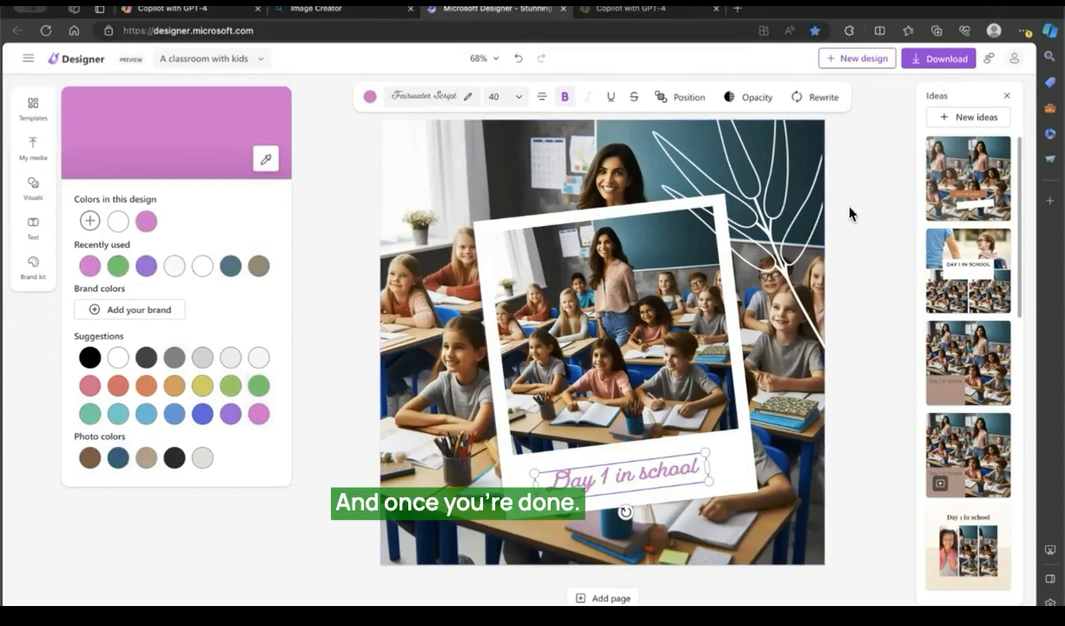
{"action": "left_click", "coordinate": [829, 231]}
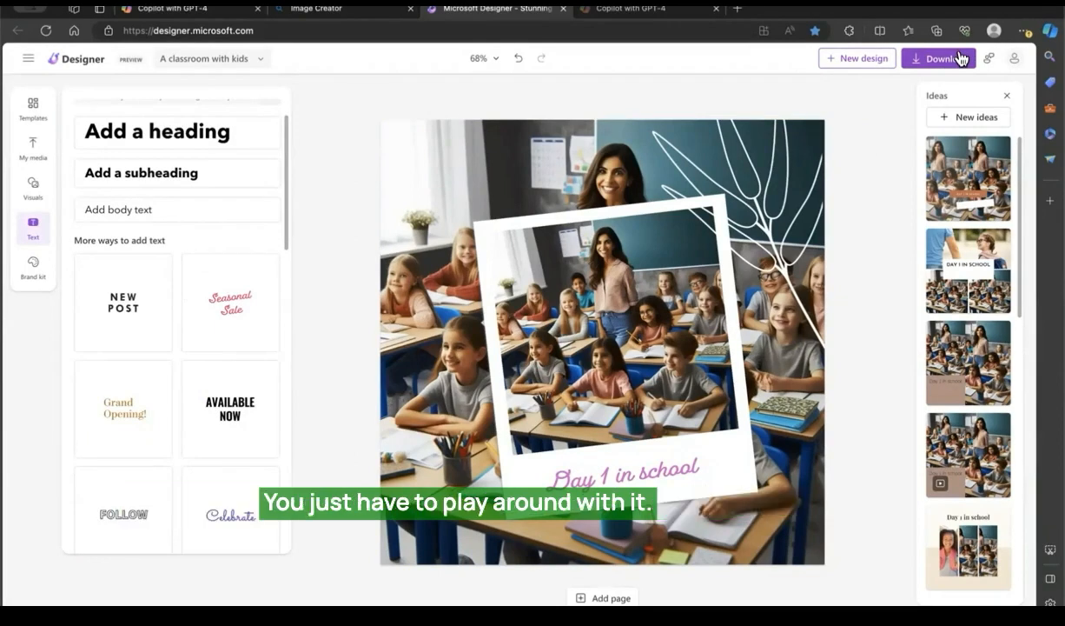
Step: Resize the design to the Instagram story or reel format, 1080 x 1920, replacing the current version
{"action": "left_click", "coordinate": [259, 63]}
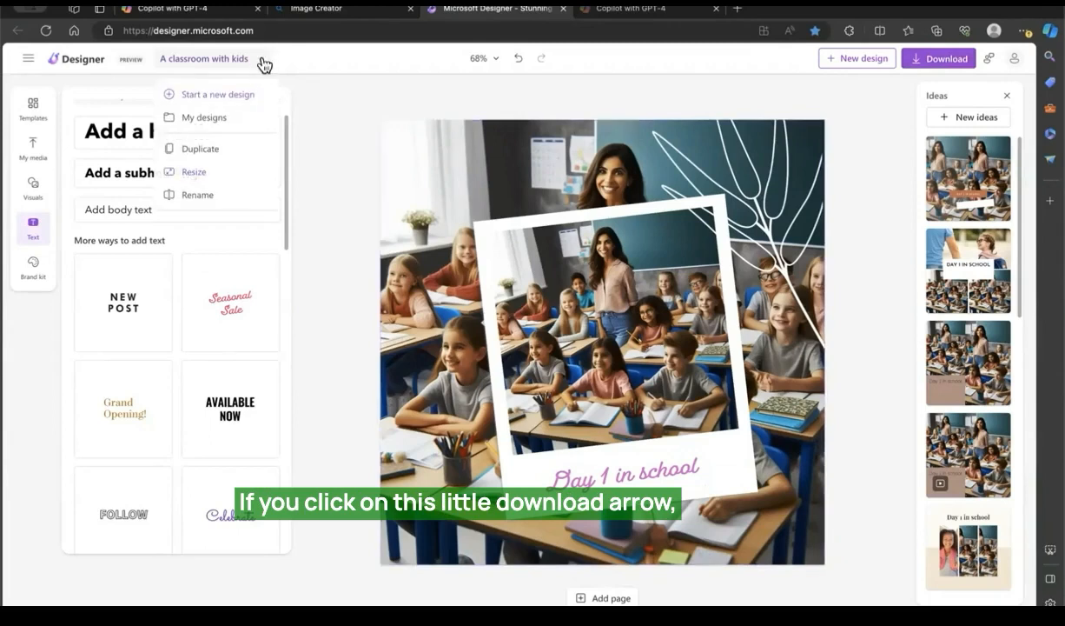
{"action": "left_click", "coordinate": [187, 172]}
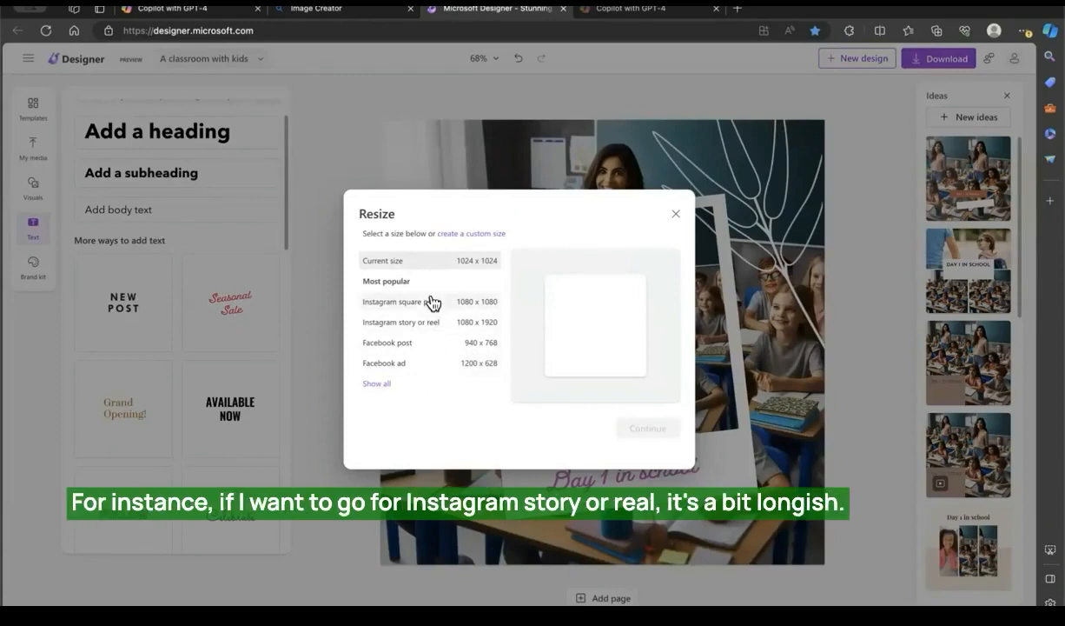
{"action": "left_click", "coordinate": [379, 384]}
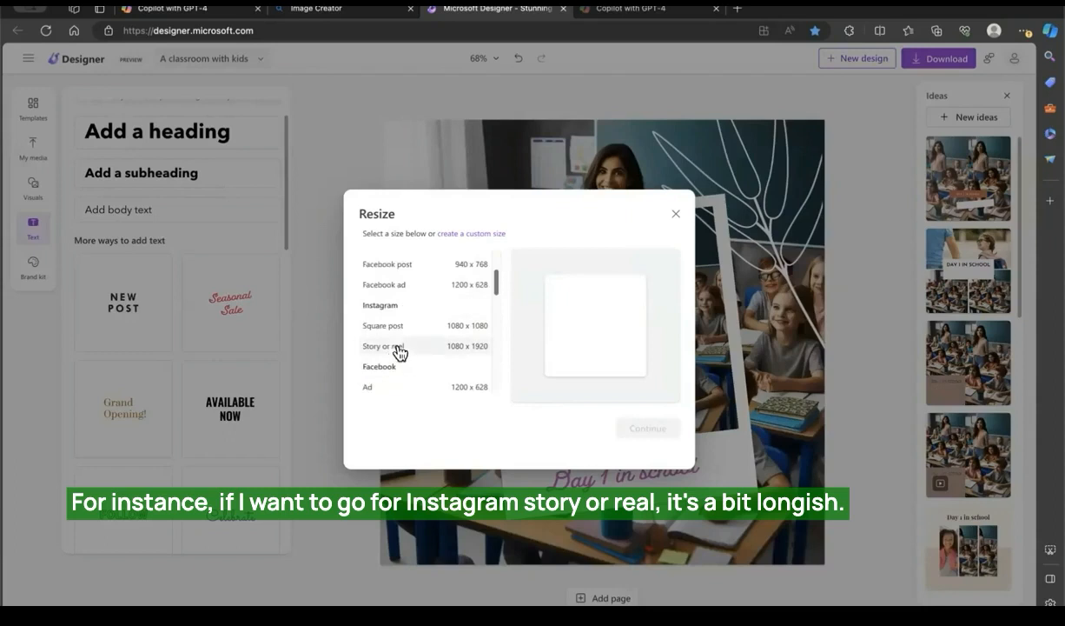
{"action": "left_click", "coordinate": [399, 352]}
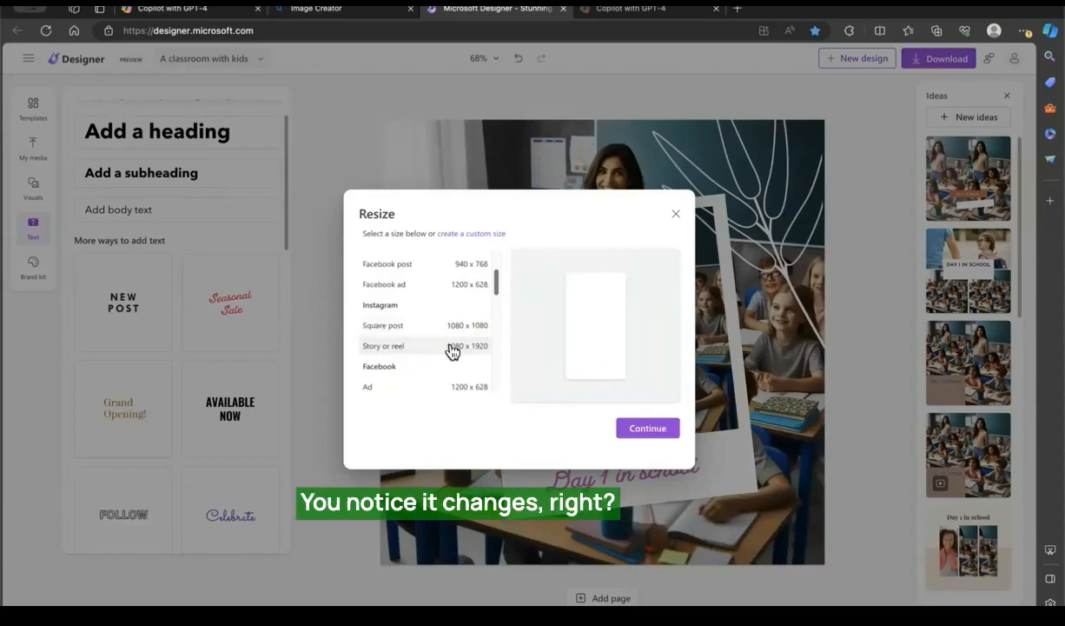
{"action": "scroll", "coordinate": [451, 351], "scroll_direction": "down", "scroll_amount": 5}
{"action": "scroll", "coordinate": [461, 357], "scroll_direction": "down", "scroll_amount": 3}
{"action": "scroll", "coordinate": [460, 356], "scroll_direction": "down", "scroll_amount": 3}
{"action": "scroll", "coordinate": [460, 357], "scroll_direction": "up", "scroll_amount": 10}
{"action": "left_click", "coordinate": [648, 427]}
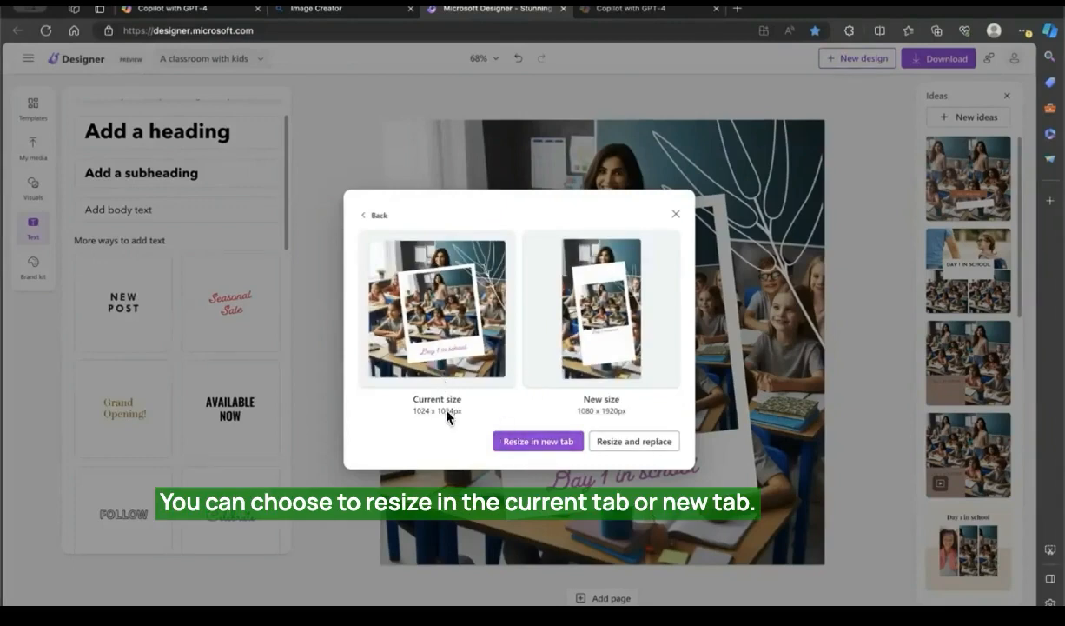
{"action": "left_click", "coordinate": [654, 448]}
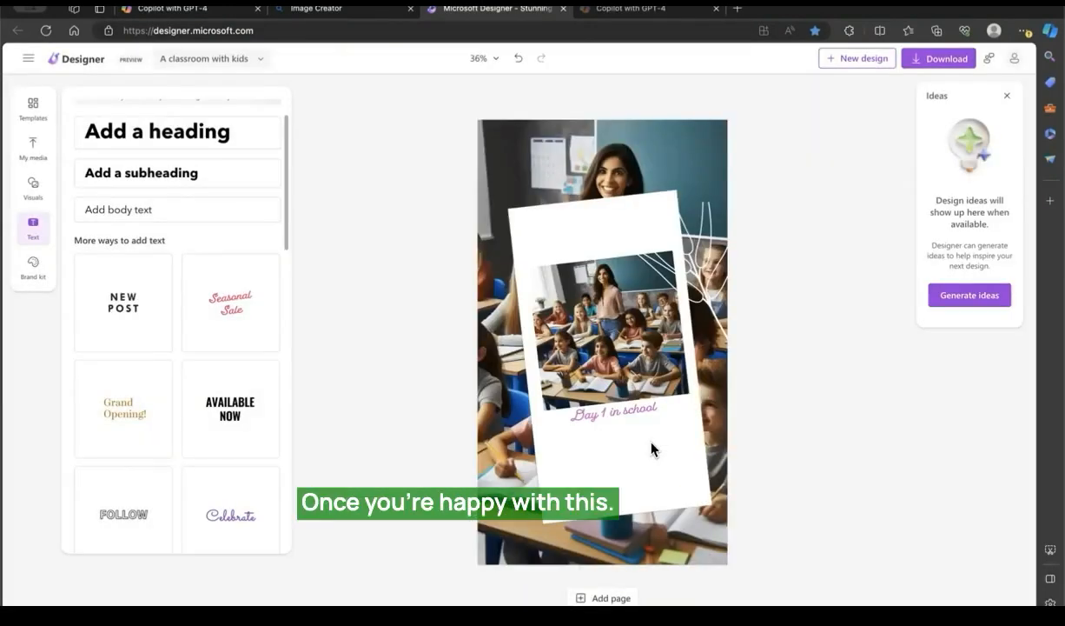
Step: Examine the file types offered for downloading the design, and close the download options
{"action": "left_click", "coordinate": [920, 66]}
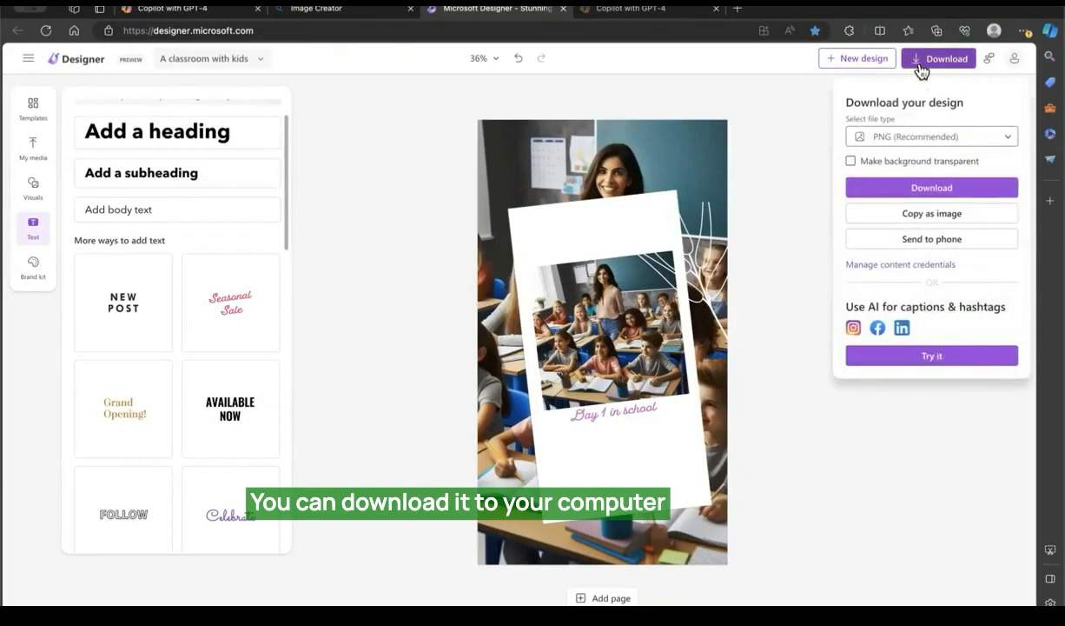
{"action": "left_click", "coordinate": [939, 138]}
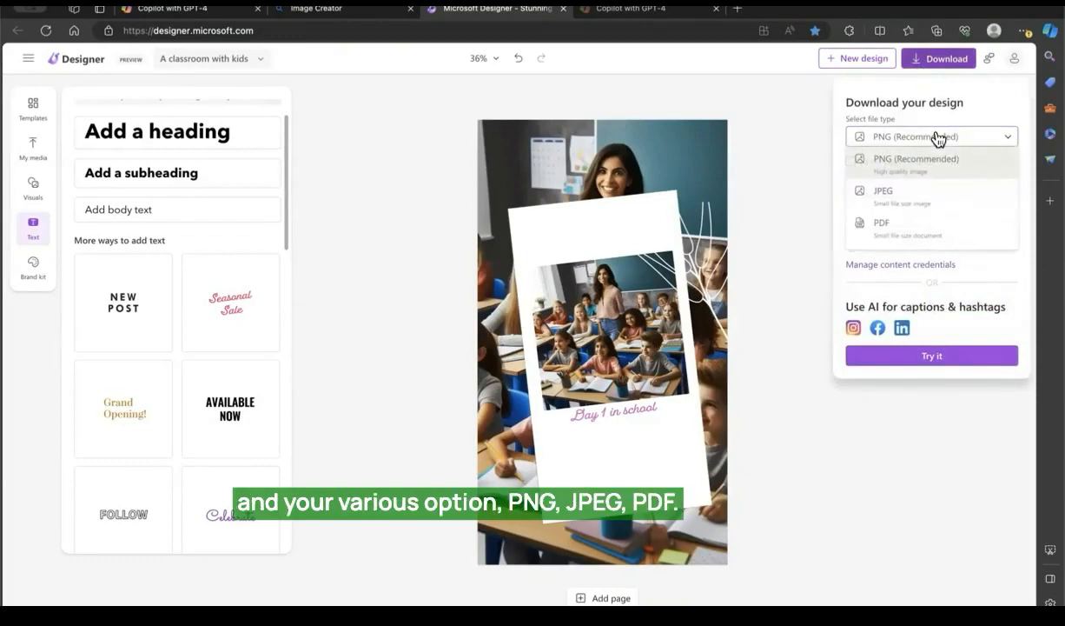
{"action": "left_click", "coordinate": [778, 287]}
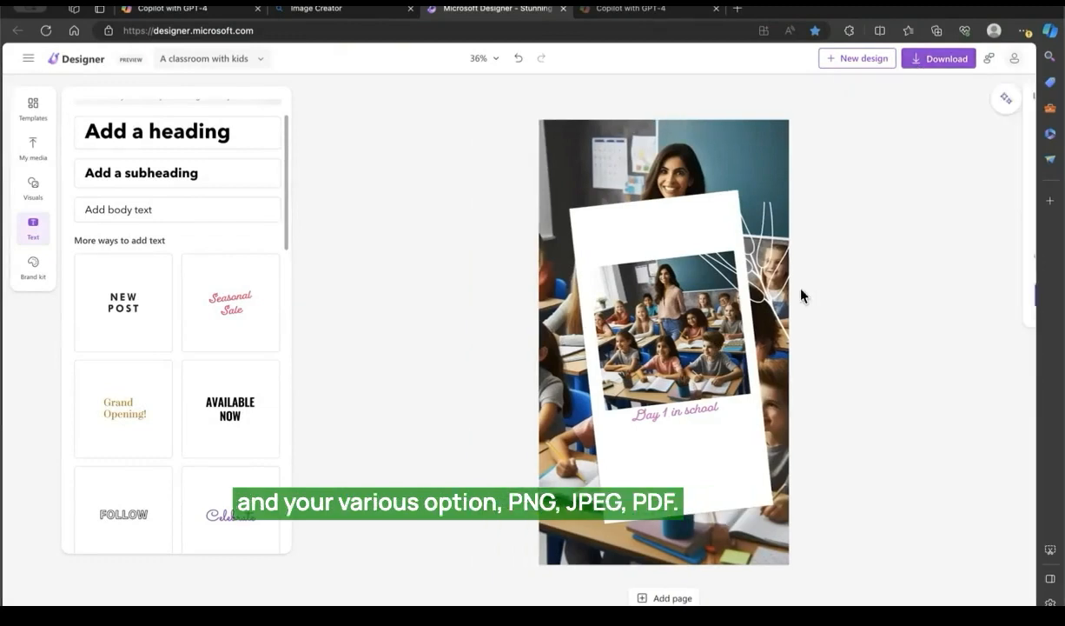
Step: Open the AI captions and hashtags tool for the design and choose the Instagram post version
{"action": "left_click", "coordinate": [920, 61]}
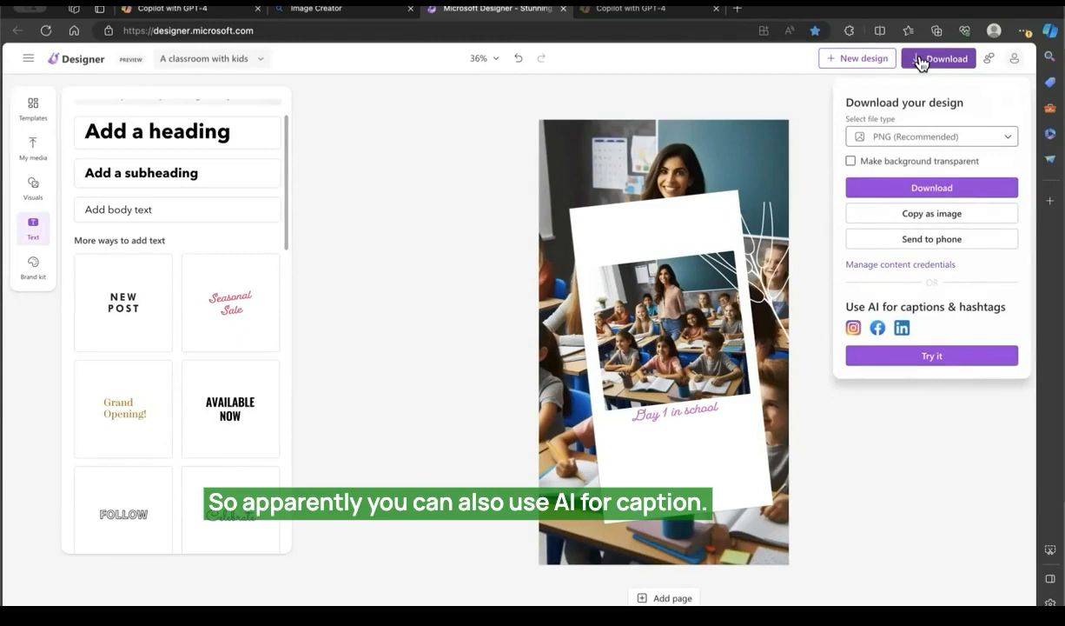
{"action": "left_click", "coordinate": [931, 355]}
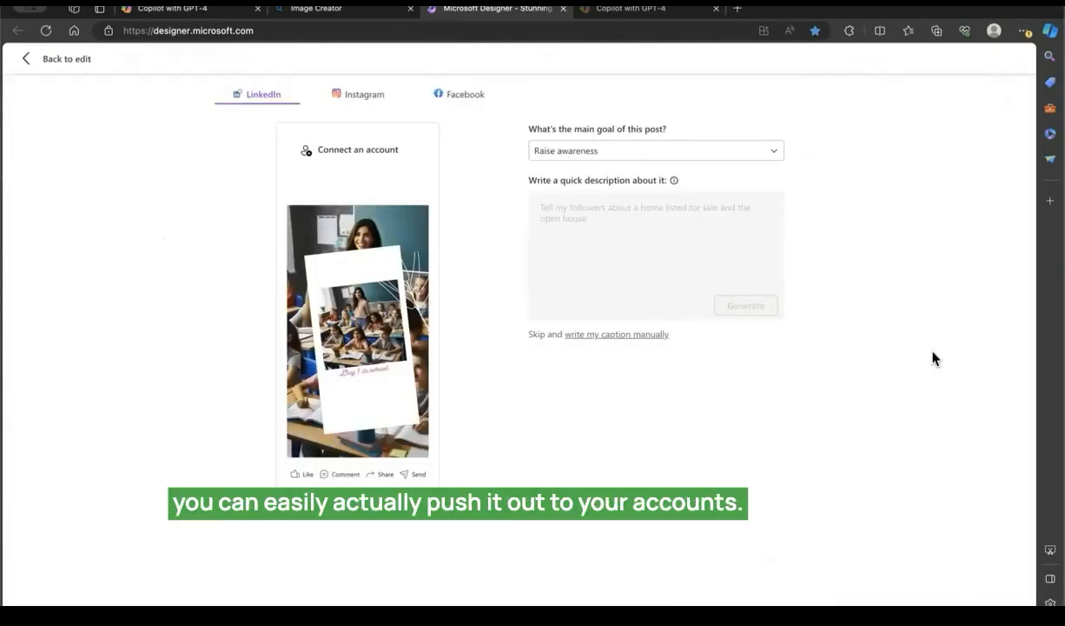
{"action": "left_click", "coordinate": [372, 99]}
Step: Set the Instagram post's main goal to "Get more engagement" and generate captions from a short description about day 1 in class
{"action": "left_click", "coordinate": [585, 157]}
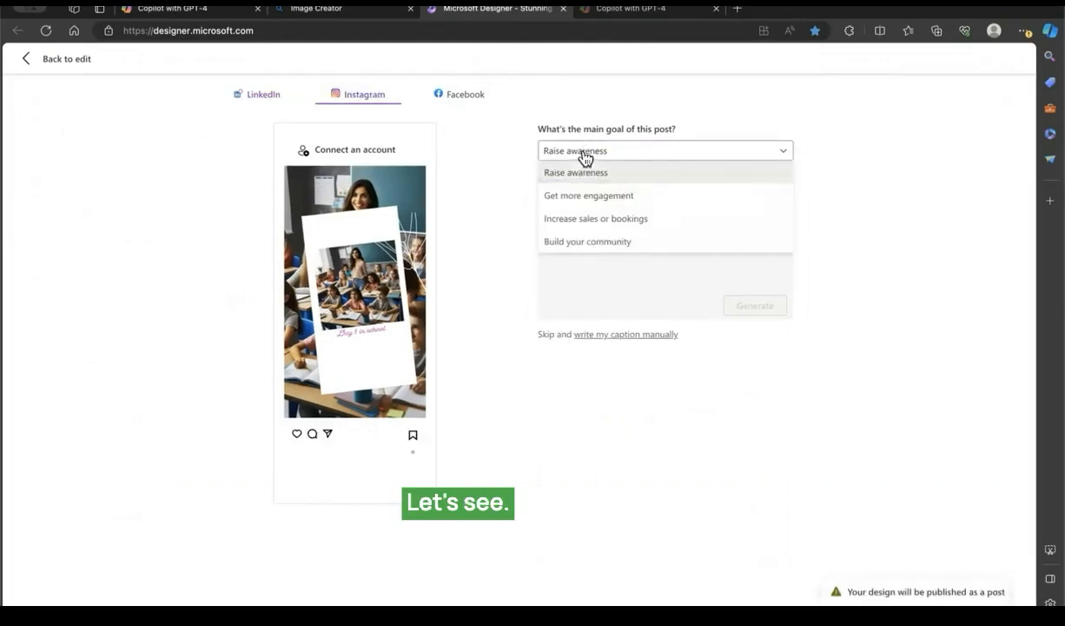
{"action": "left_click", "coordinate": [585, 195]}
{"action": "left_click", "coordinate": [585, 214]}
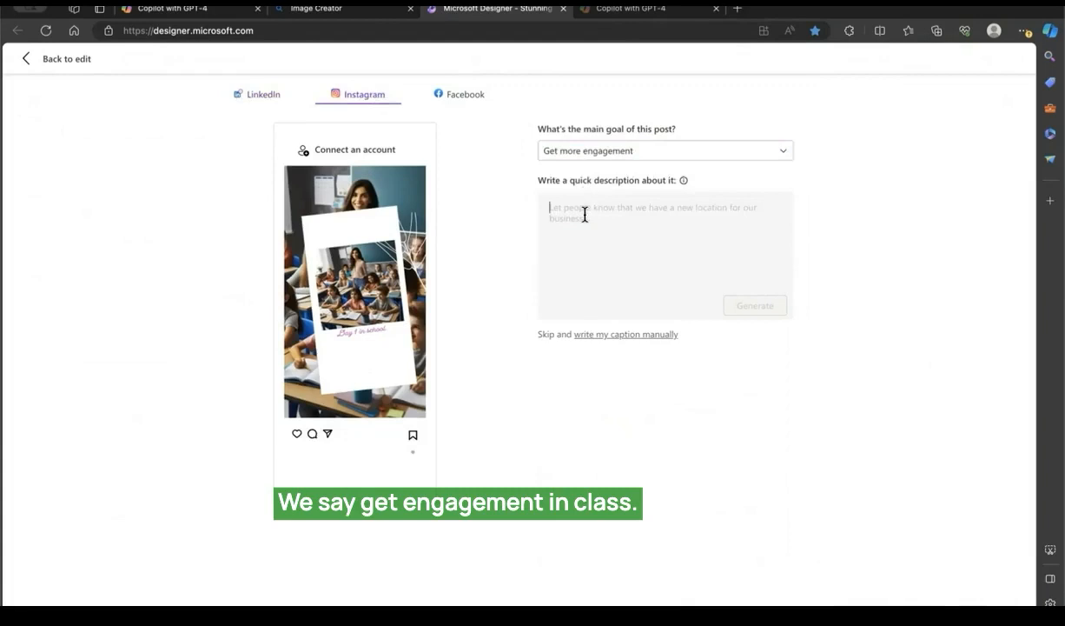
{"action": "type", "text": "day 1 in cl"}
{"action": "left_click", "coordinate": [754, 306]}
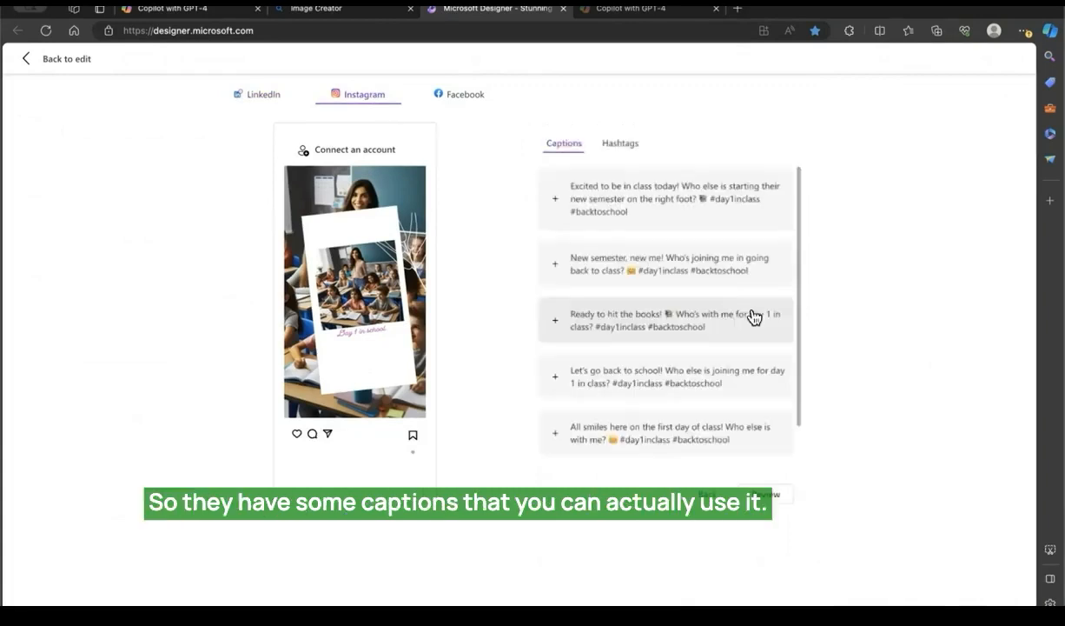
Step: Add the generated caption beginning "Excited to be in class today!" to the Instagram post and to the Facebook post
{"action": "left_click", "coordinate": [557, 201]}
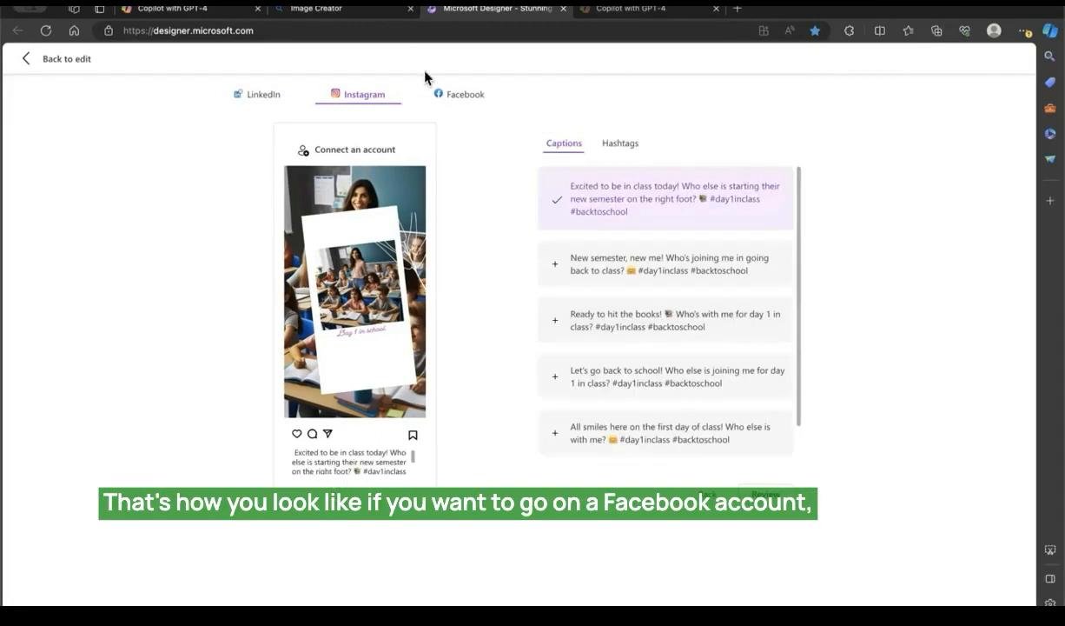
{"action": "left_click", "coordinate": [461, 98]}
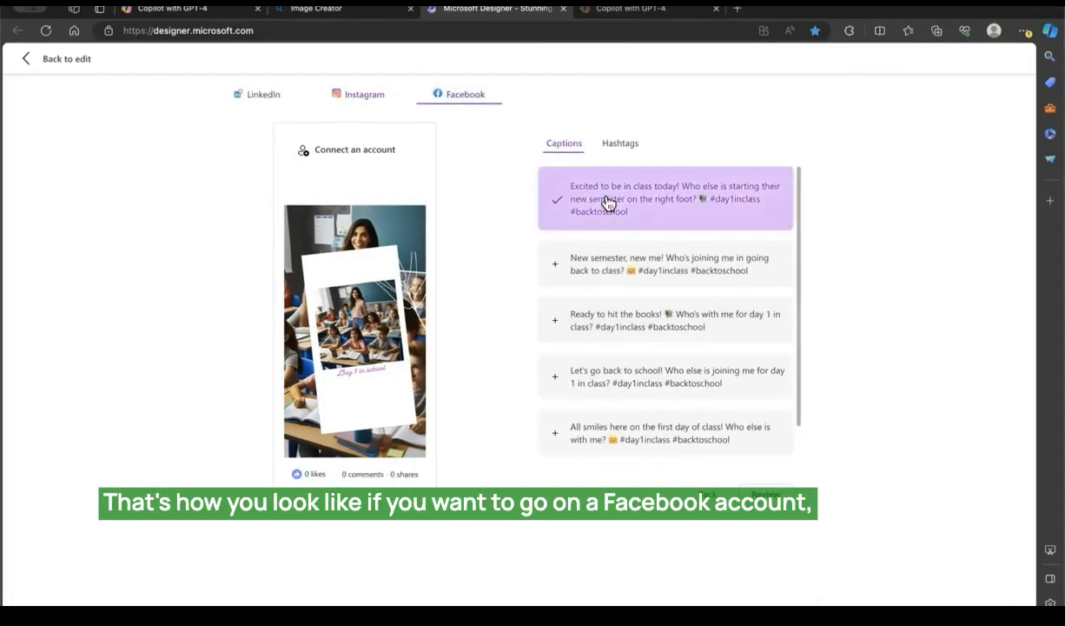
{"action": "left_click", "coordinate": [554, 203]}
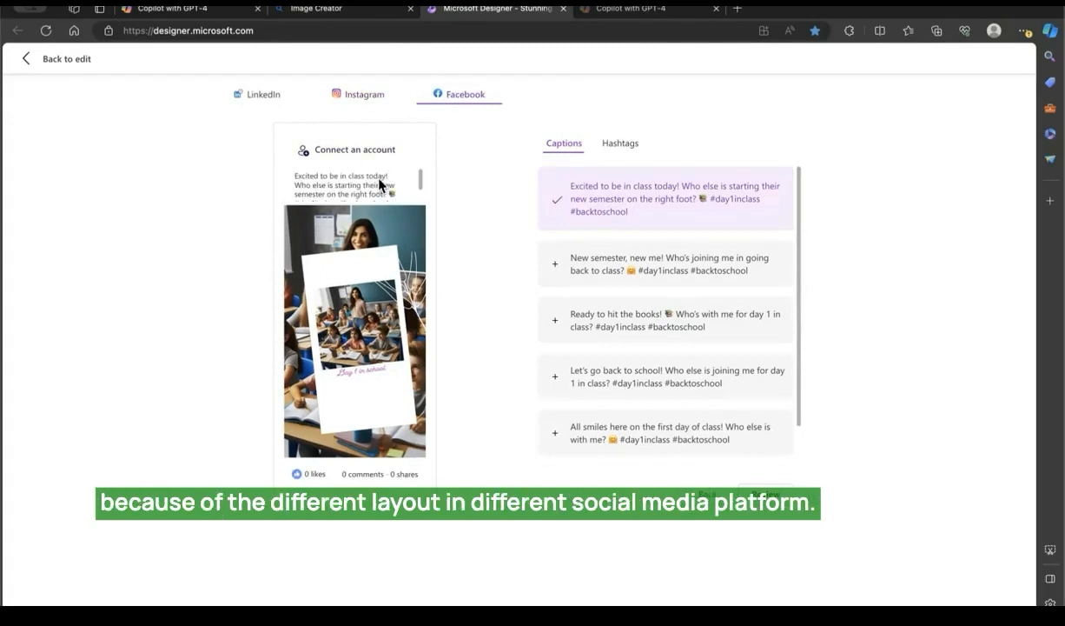
Step: Add the suggested hashtag #backtoschool to the Facebook post and check it in the post preview
{"action": "left_click", "coordinate": [611, 146]}
{"action": "left_click", "coordinate": [602, 180]}
{"action": "scroll", "coordinate": [420, 178], "scroll_direction": "down", "scroll_amount": 2}
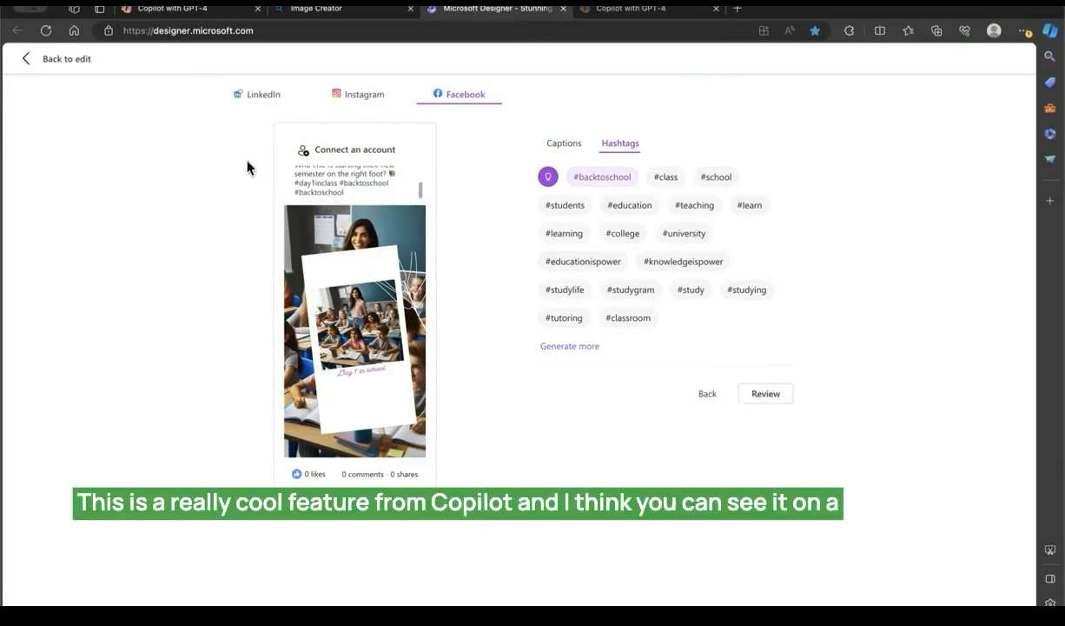
Step: Switch to a new Copilot chat in Bing and ask "can i use microsoft bing on a mobile device ?"
{"action": "left_click", "coordinate": [197, 12]}
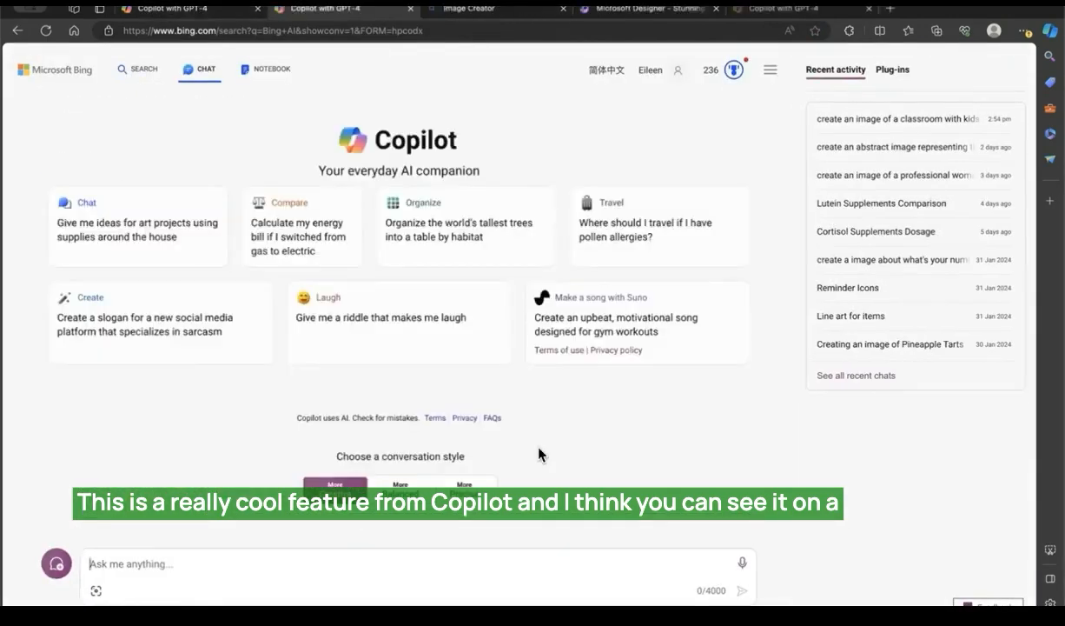
{"action": "scroll", "coordinate": [539, 453], "scroll_direction": "up", "scroll_amount": 3}
{"action": "scroll", "coordinate": [540, 455], "scroll_direction": "down", "scroll_amount": 3}
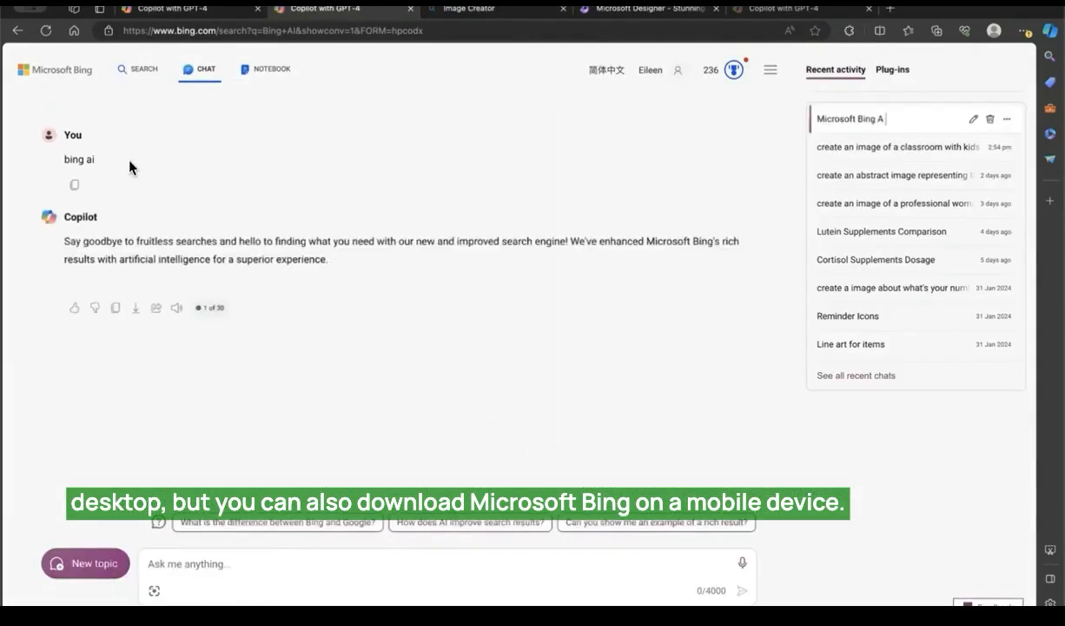
{"action": "left_click", "coordinate": [212, 571]}
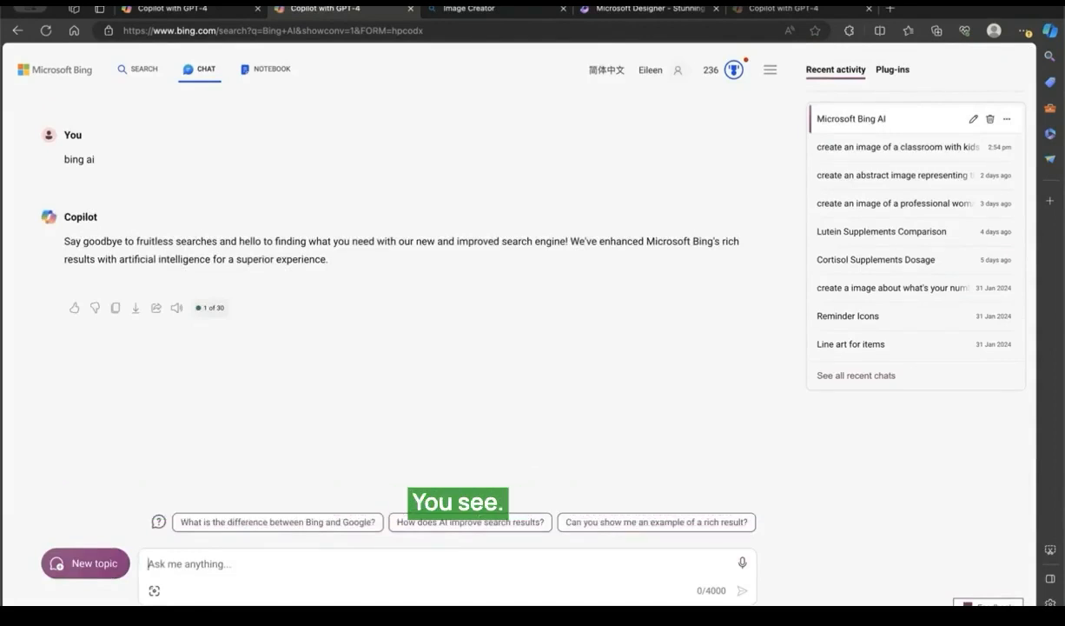
{"action": "type", "text": "can i"}
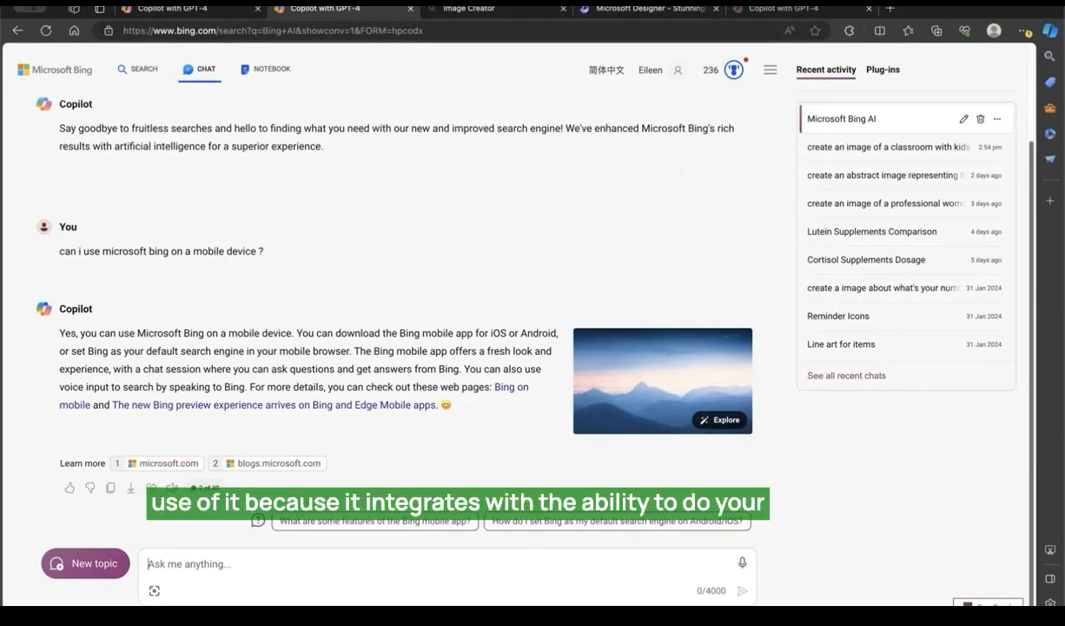
Step: Revisit the generated classroom image in Image Creator and the Copilot chat with its image prompt
{"action": "left_click", "coordinate": [465, 9]}
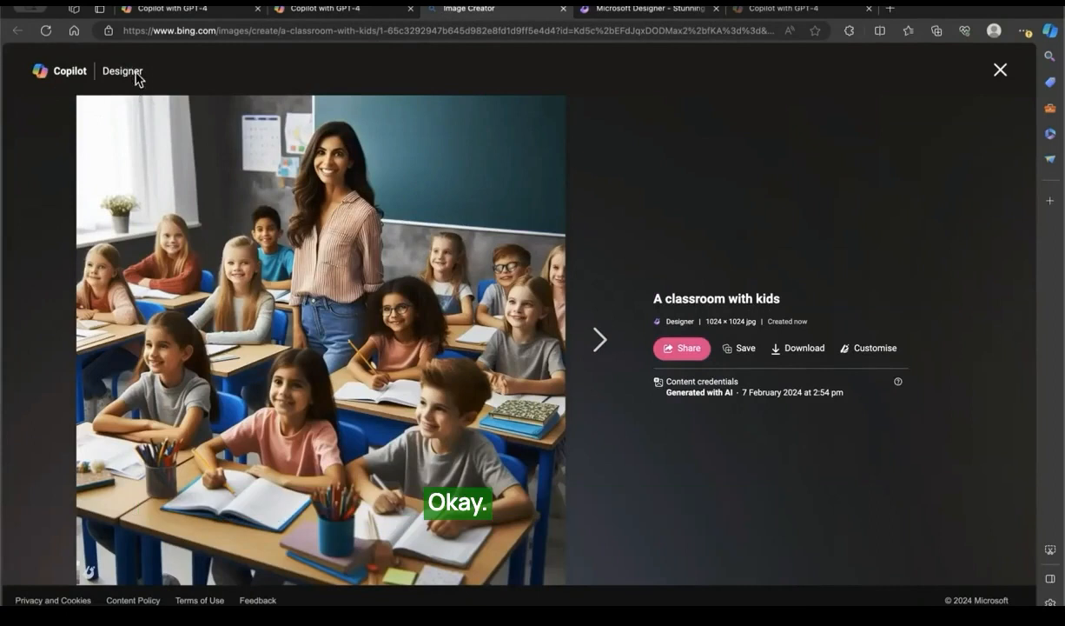
{"action": "left_click", "coordinate": [177, 11]}
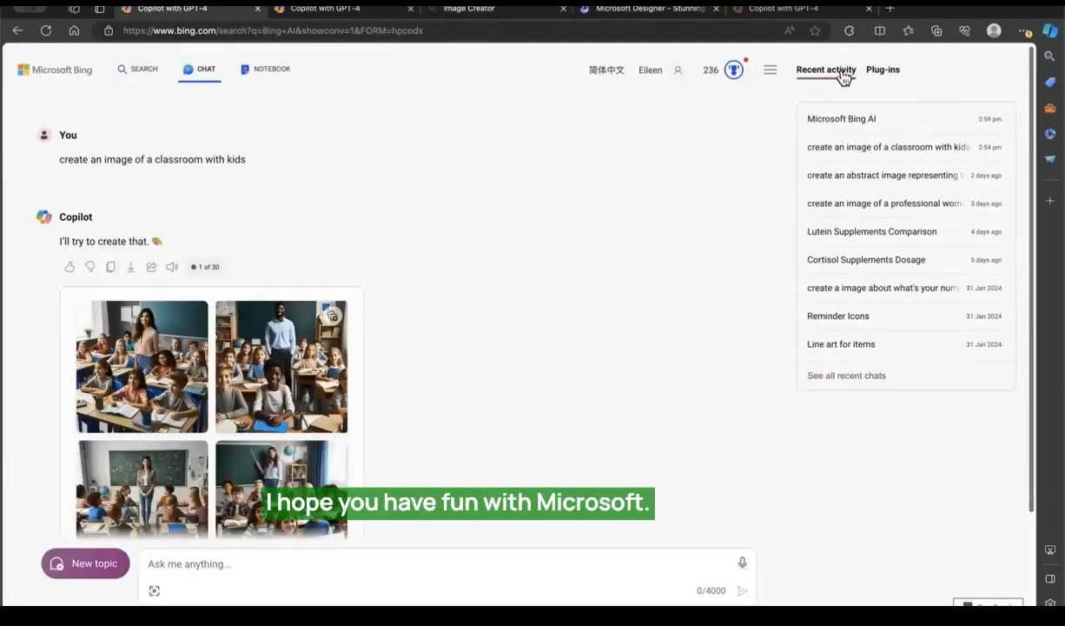